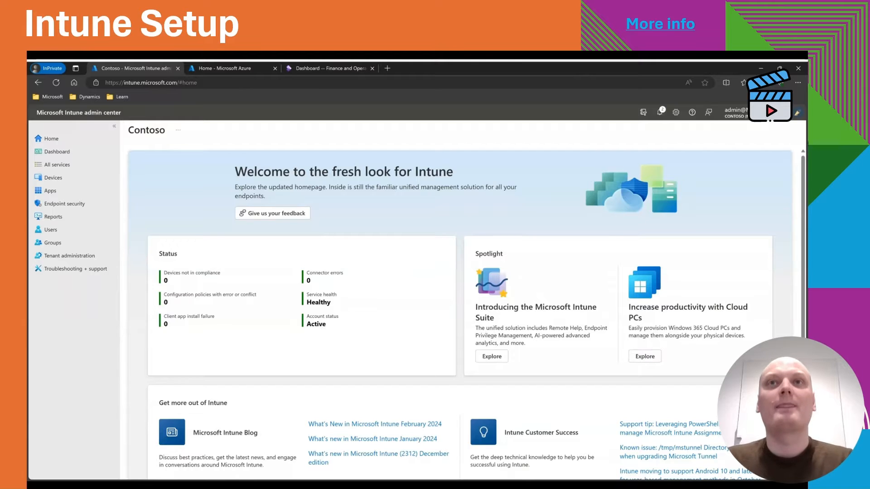
Start adding an Android app of type Managed Google Play app.
click(82, 194)
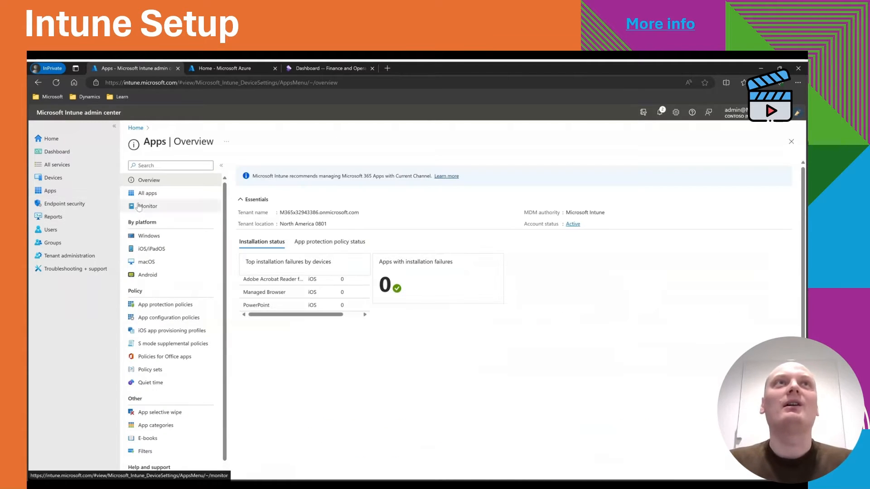
click(164, 274)
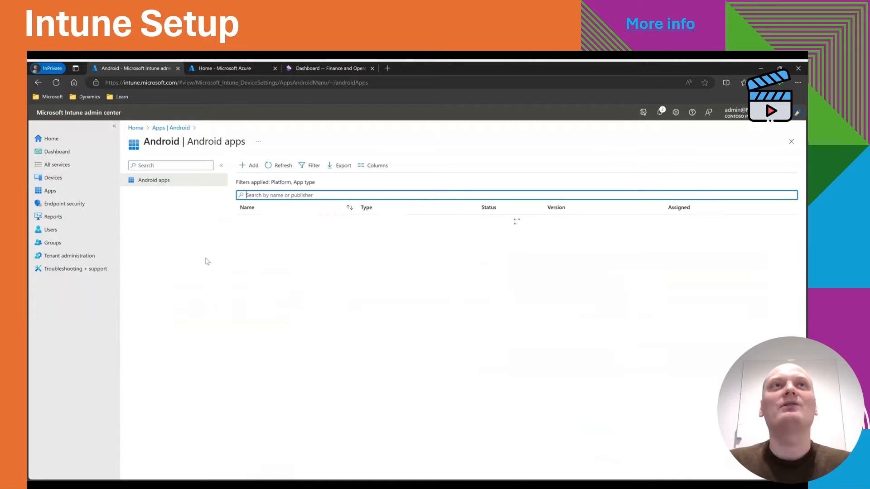
click(252, 166)
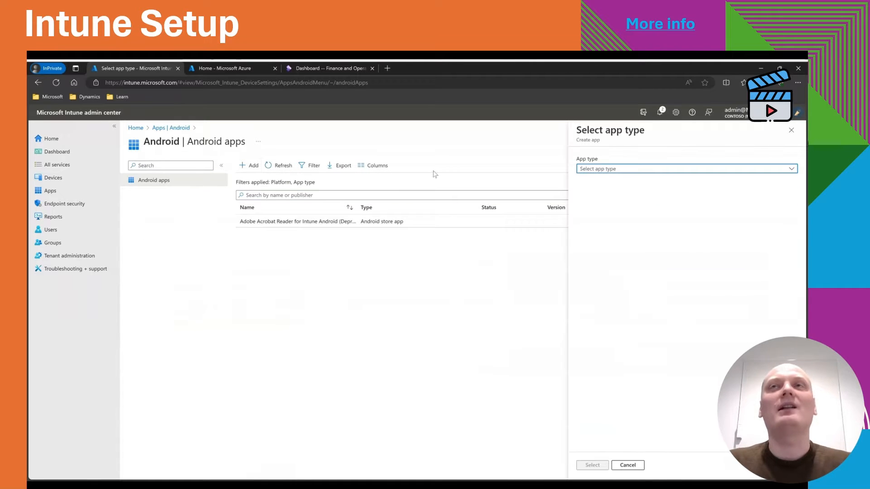
click(637, 169)
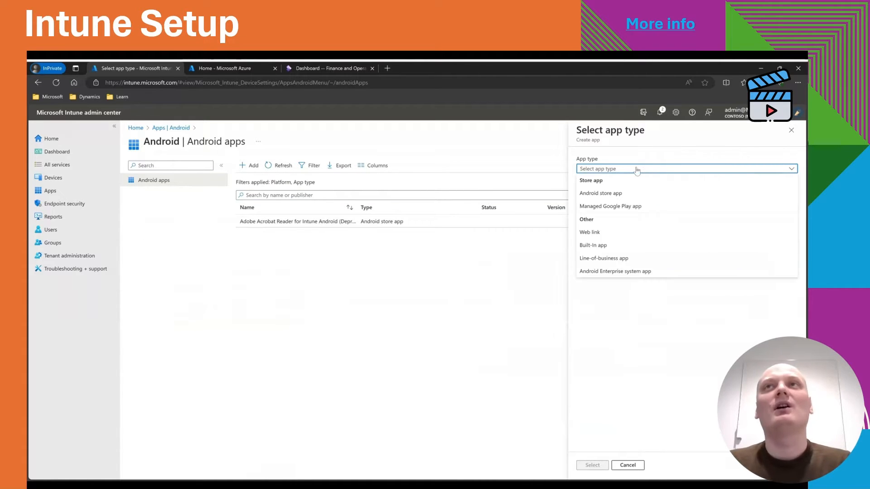
click(619, 207)
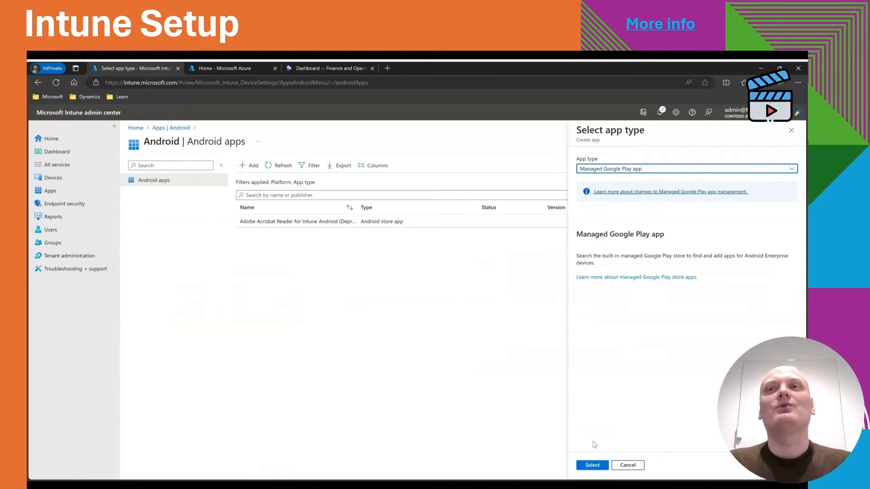
click(593, 465)
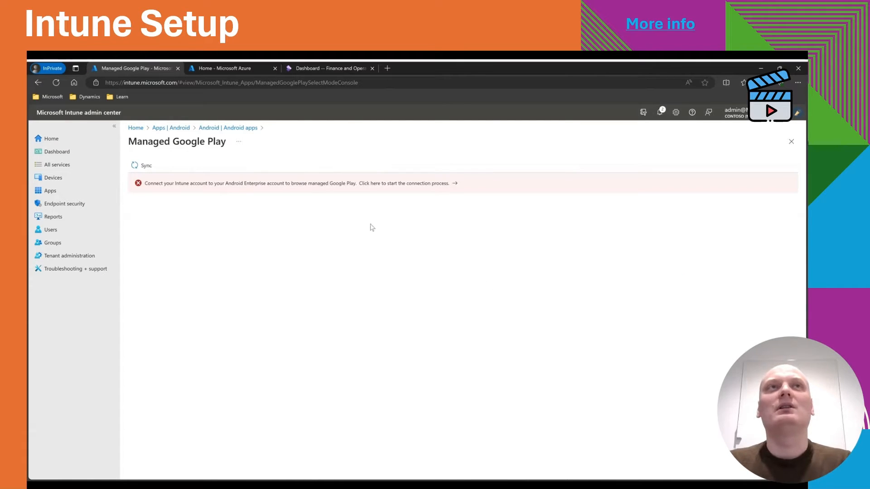
Connect the Intune tenant to managed Google Play, agreeing to share user and device information with Google.
click(365, 187)
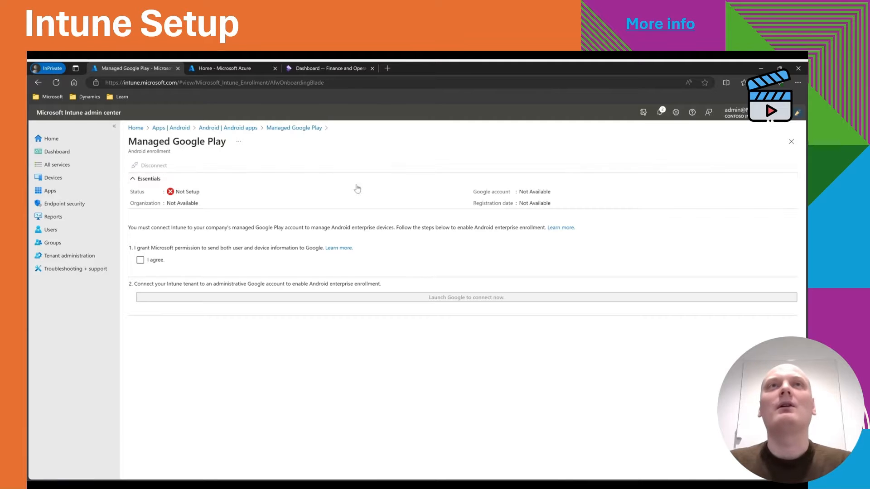
click(142, 264)
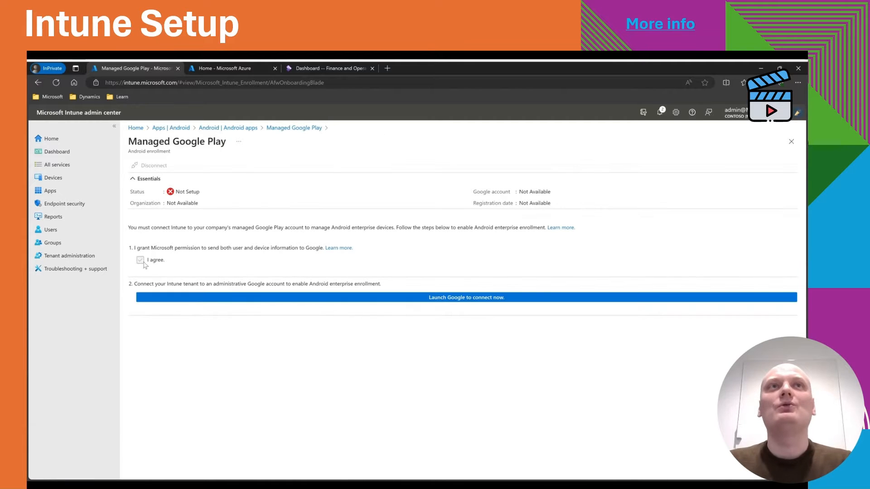
click(466, 297)
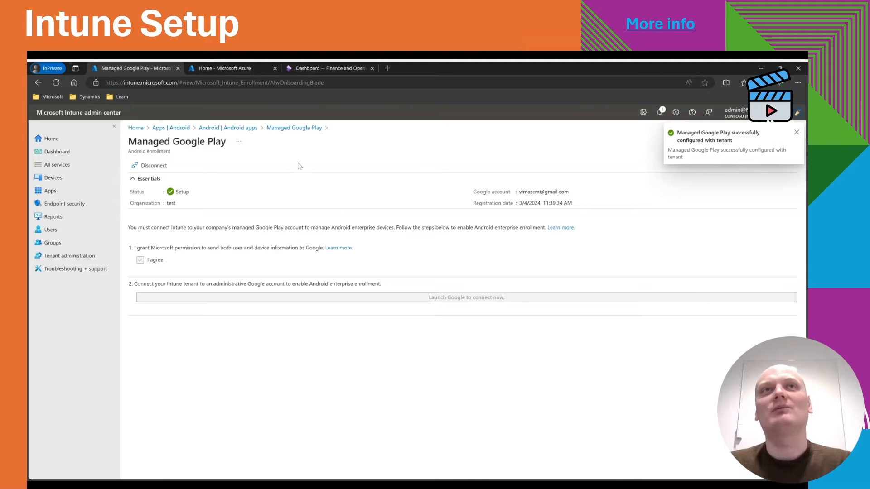
Start another Managed Google Play app for Android and search managed Google Play for "microsoft warehouse".
click(228, 128)
click(250, 165)
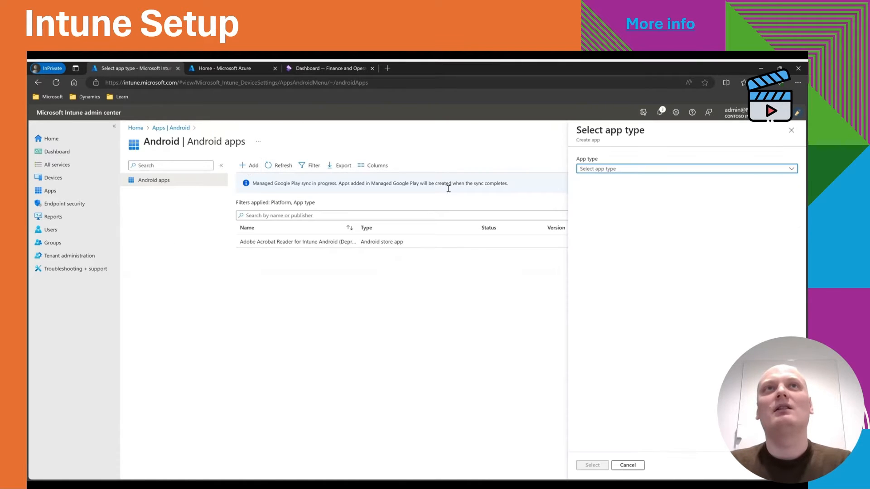
click(631, 169)
click(607, 204)
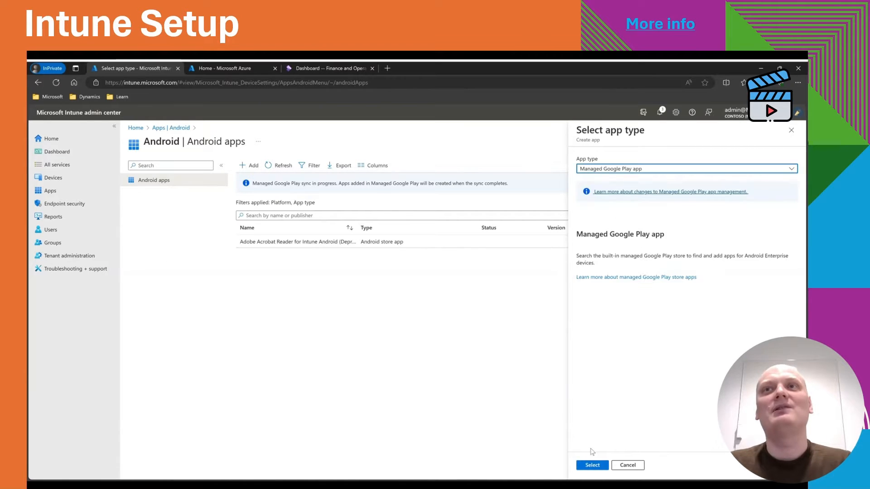
click(593, 465)
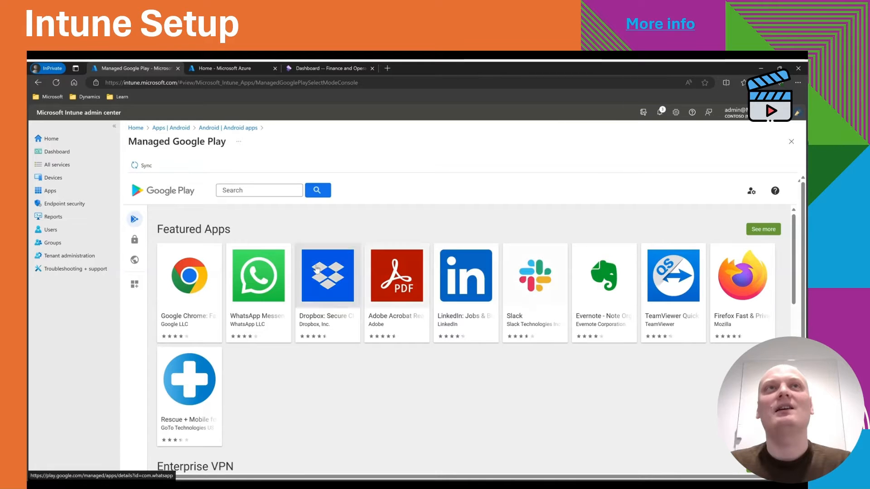
click(255, 190)
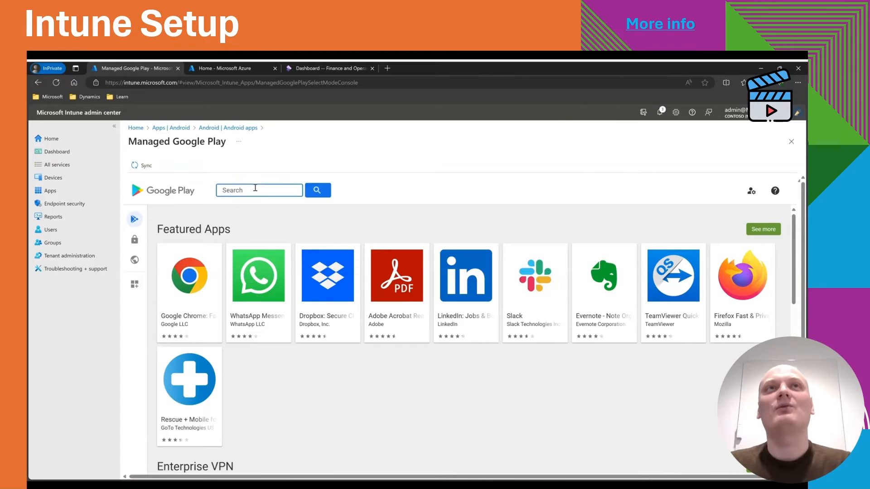
text(microsoft warehouse)
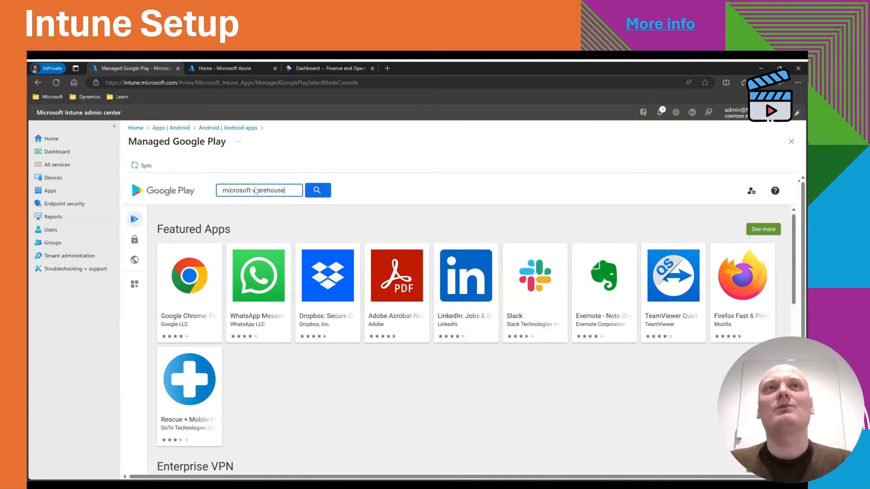
key(Return)
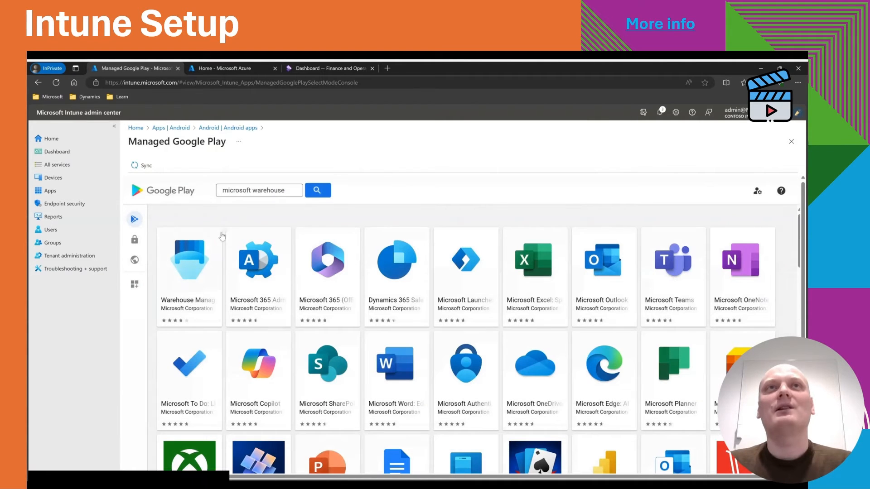
Open the Warehouse Management app, sync managed Google Play, and refresh the Android apps list.
click(198, 263)
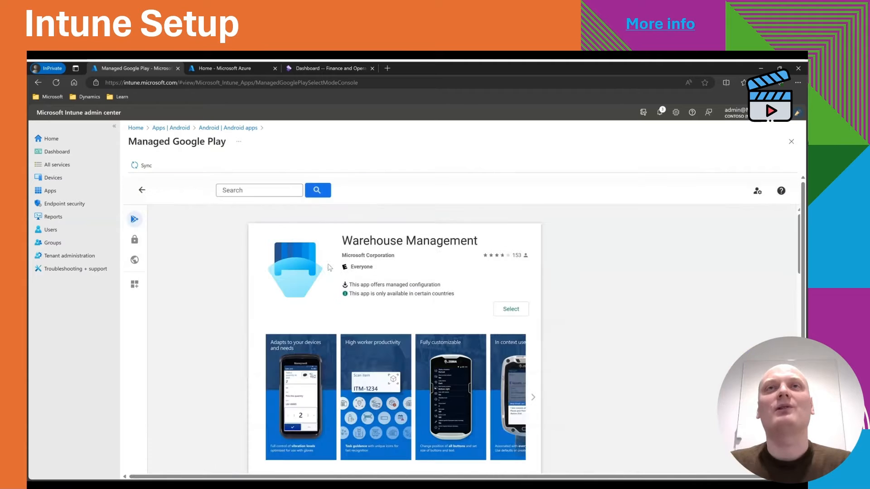
scroll(575, 309, down, 5)
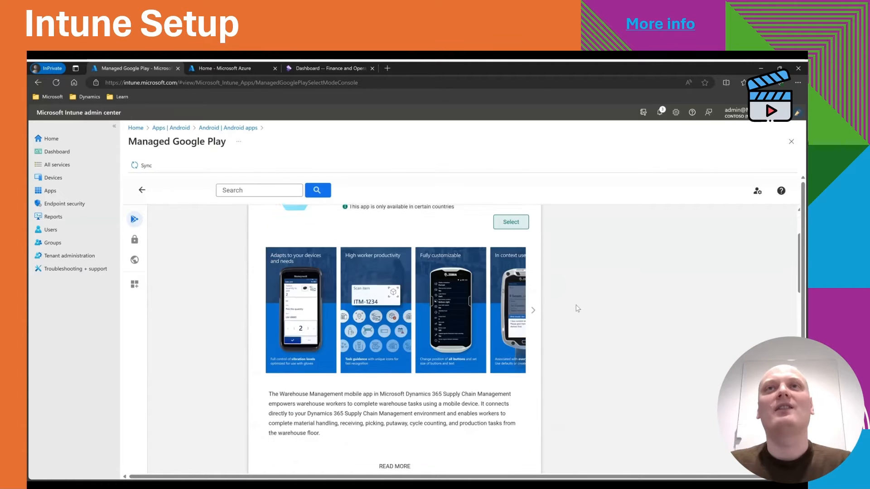
scroll(576, 308, up, 5)
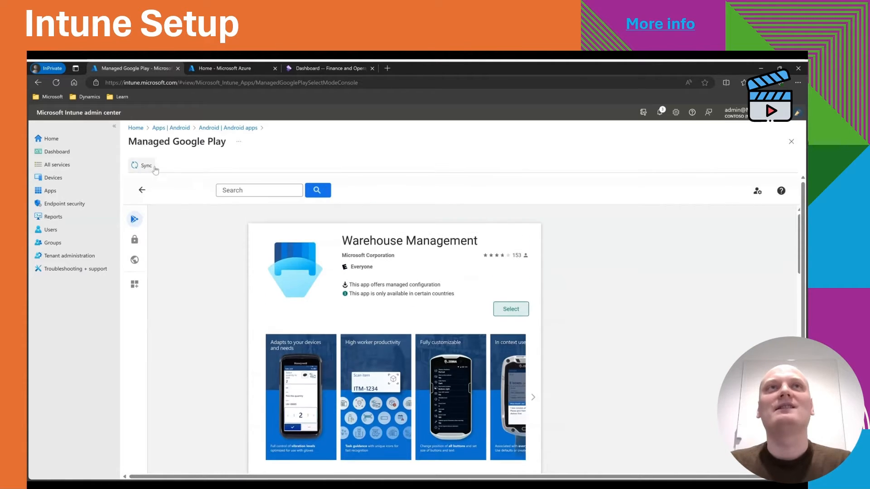
click(146, 165)
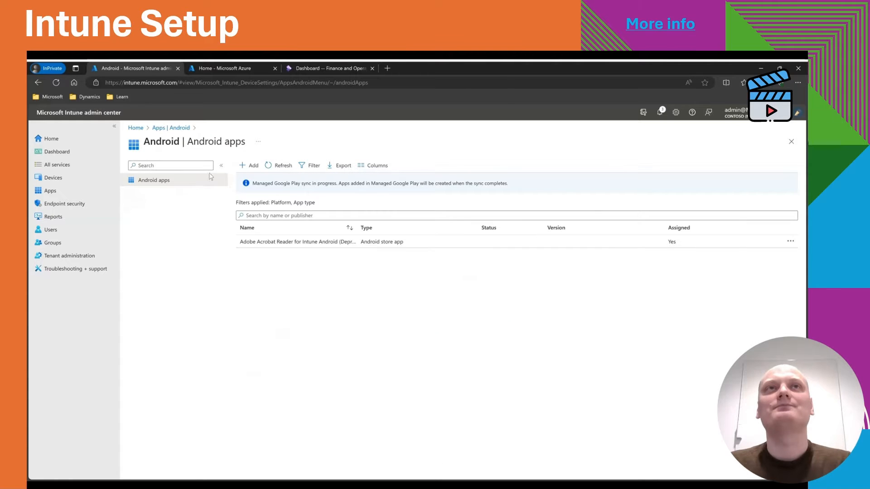
key(F5)
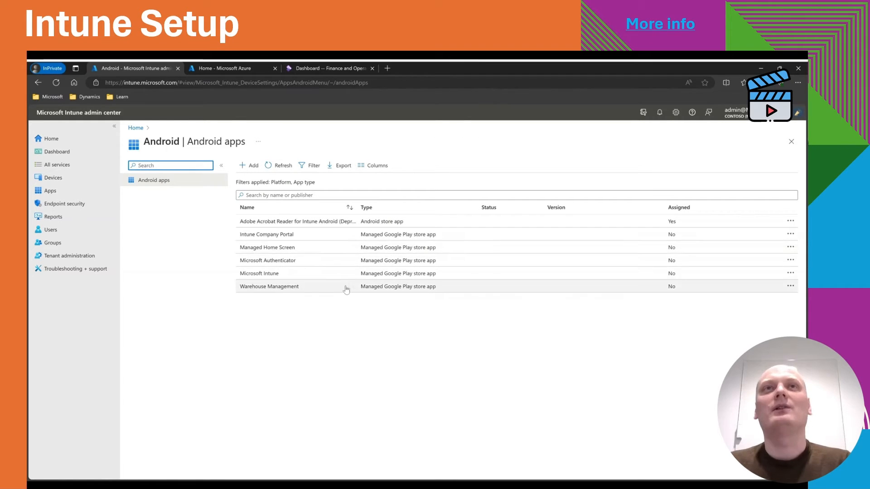
Edit Warehouse Management's assignments to make it required for all devices and all users, and save.
click(325, 290)
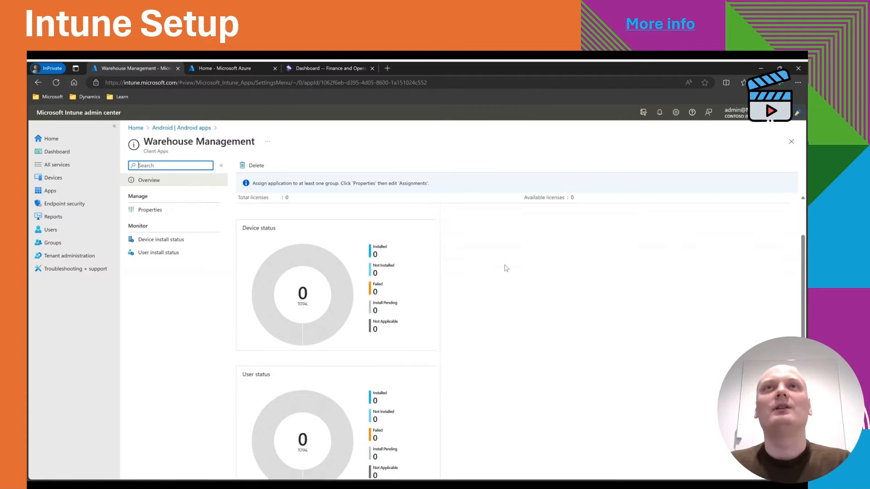
click(159, 211)
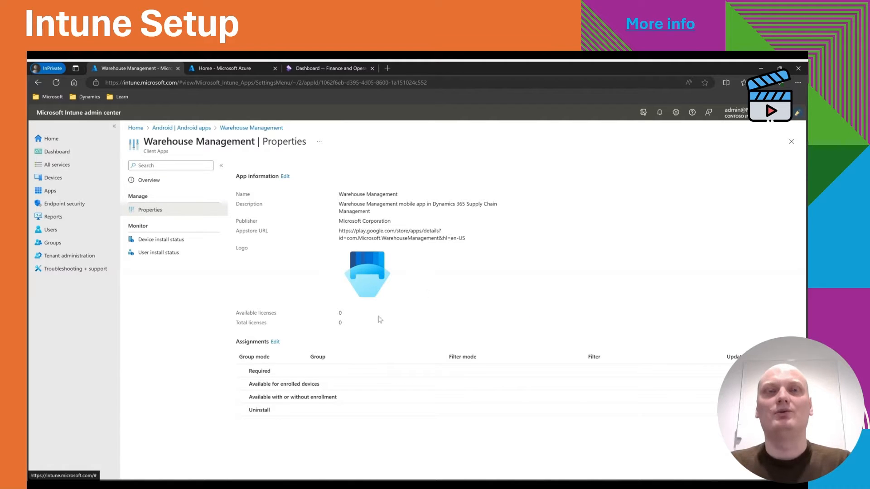
click(275, 343)
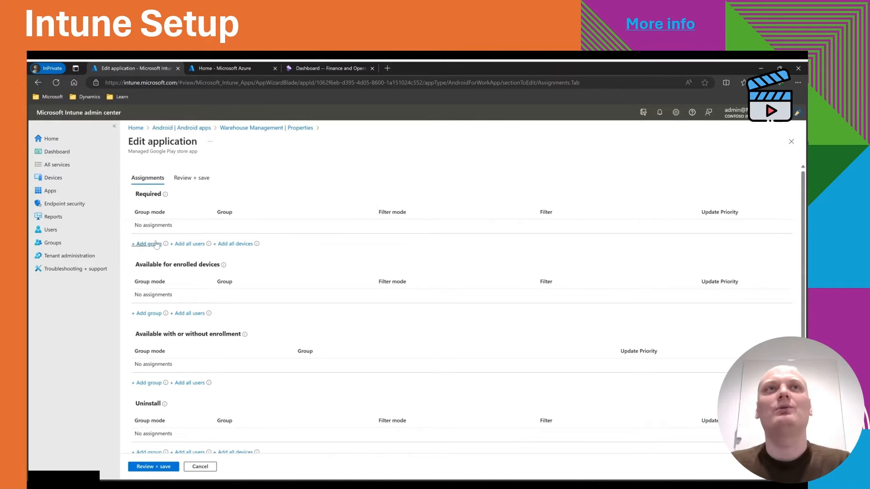
click(220, 244)
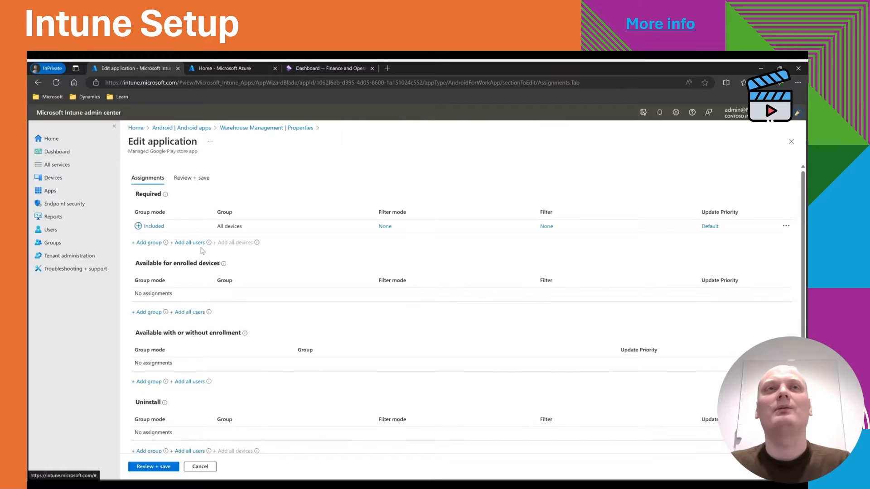
click(190, 244)
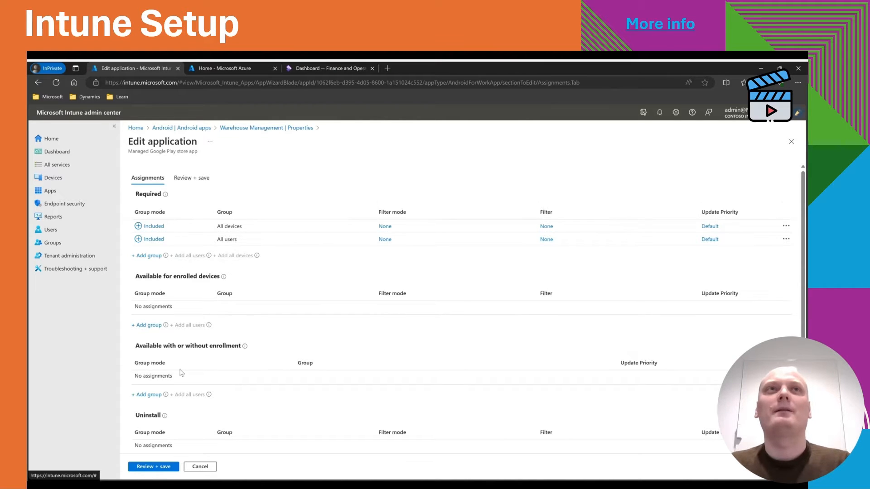
click(153, 467)
click(154, 469)
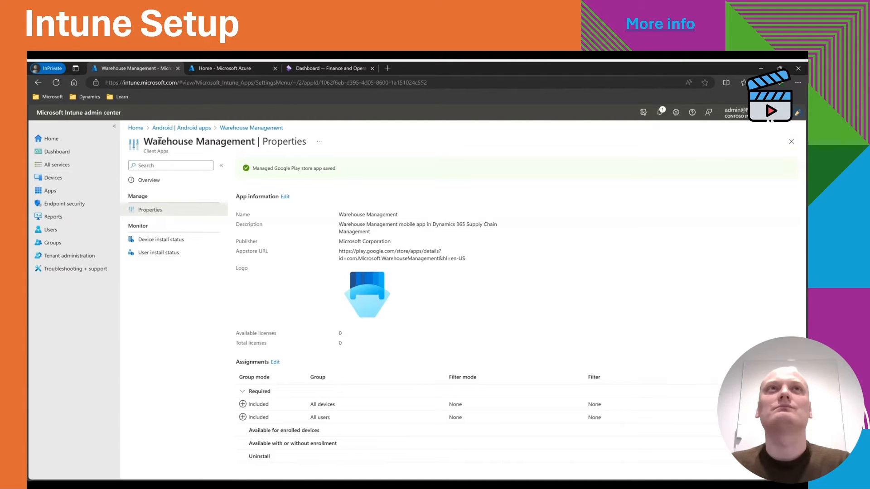
Start adding a Windows app of type Microsoft Store app (new).
click(70, 190)
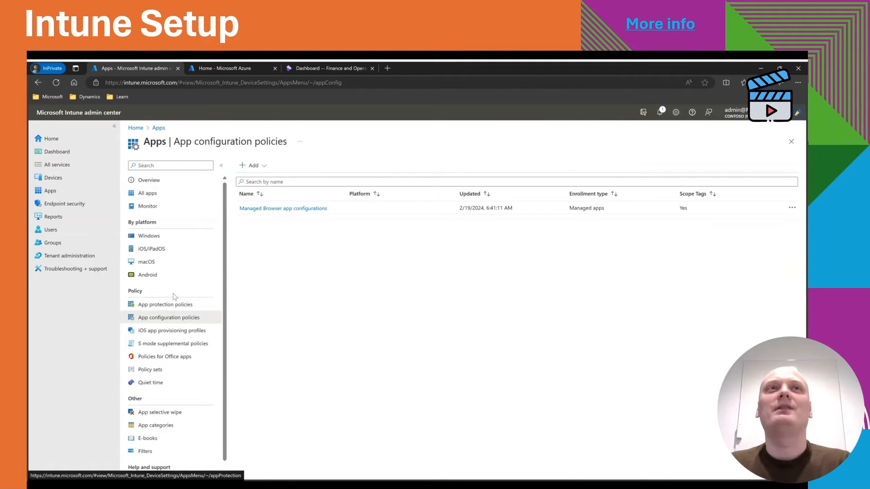
click(154, 236)
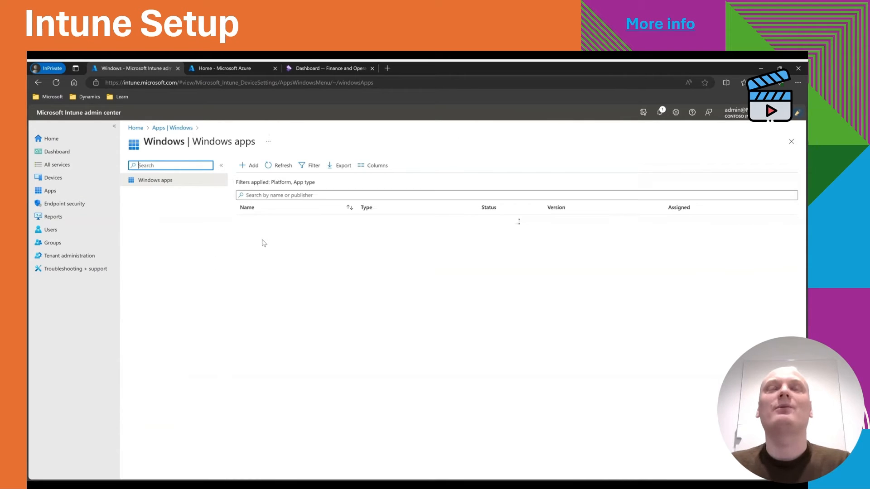
click(254, 171)
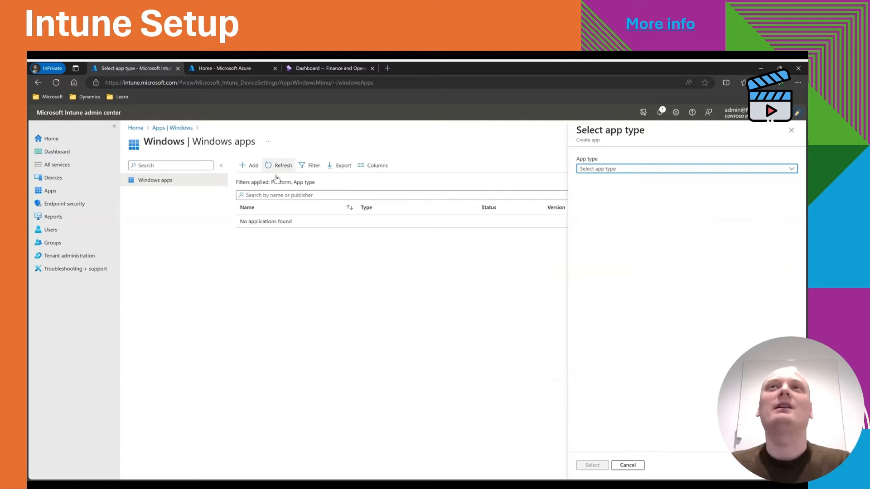
click(601, 171)
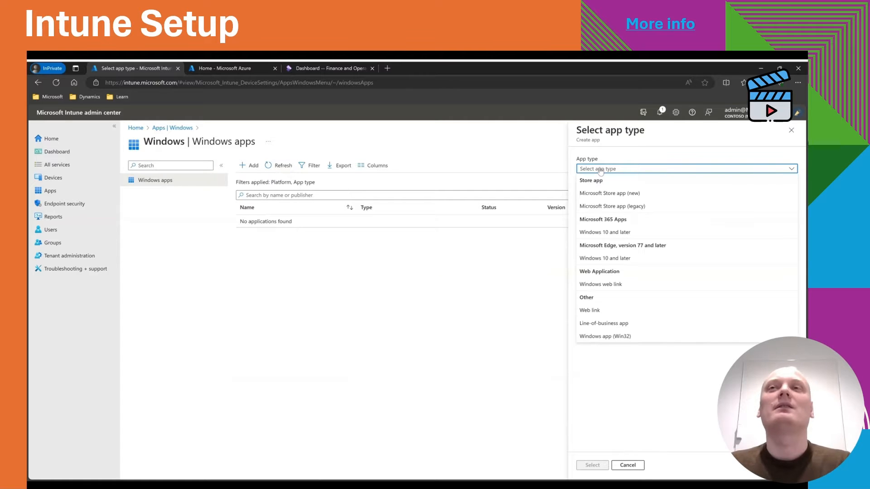
click(616, 194)
click(596, 466)
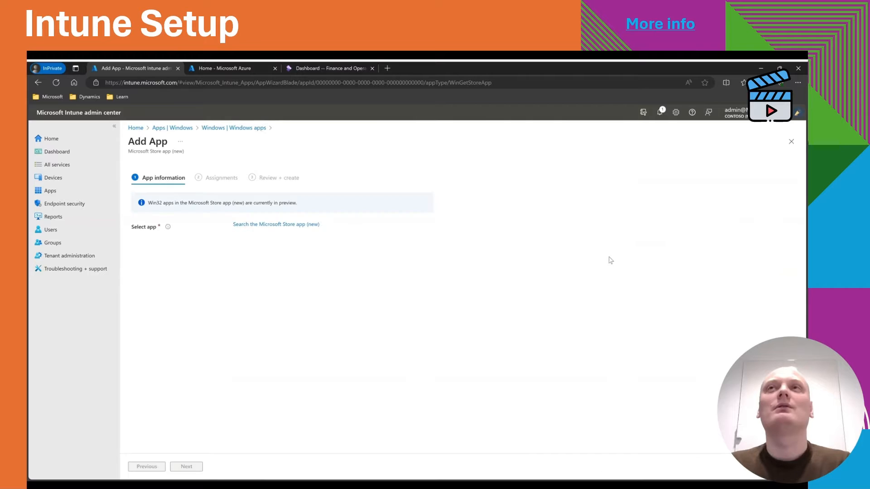
Search the Microsoft Store app (new) catalogue for "warehouse" and select the Warehouse Management app.
click(253, 225)
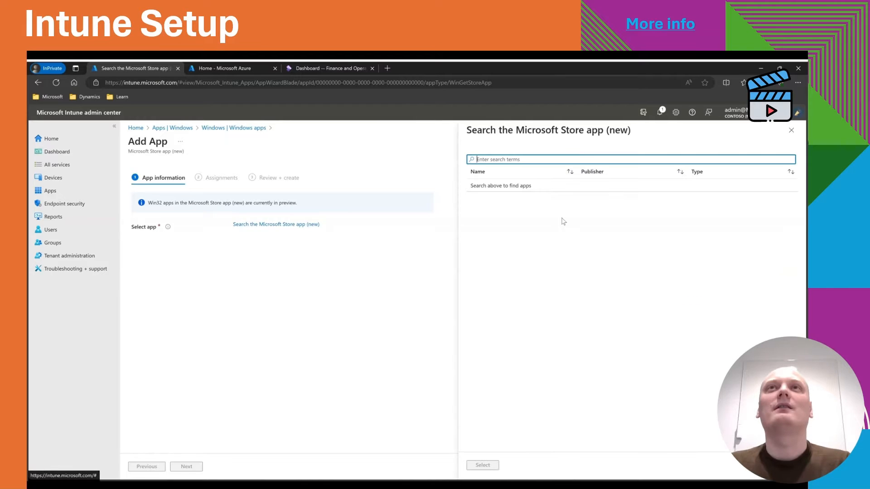
text(ware)
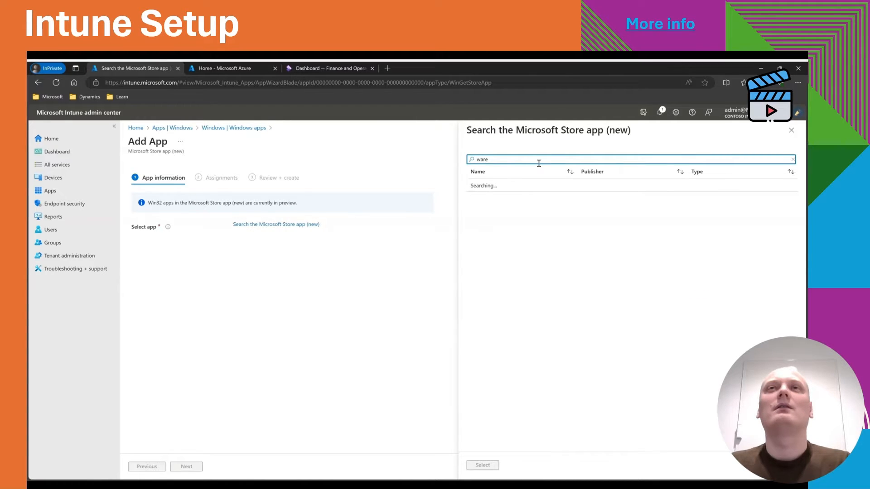
text(house)
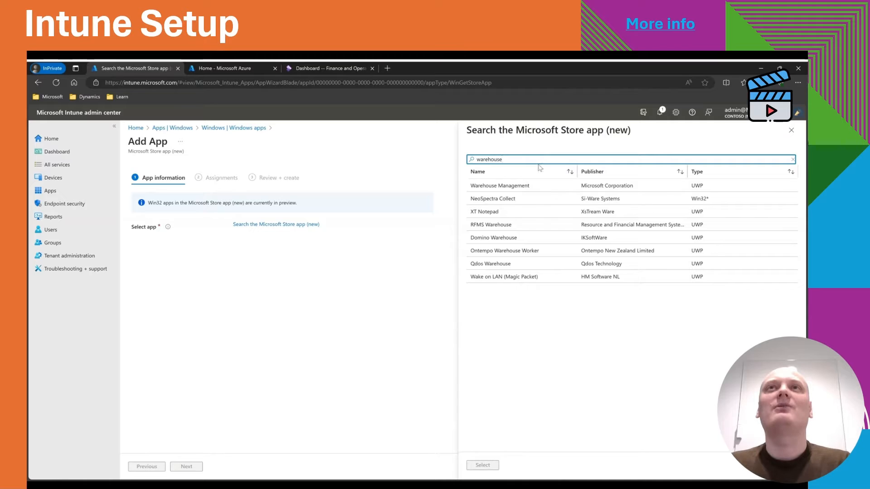
click(530, 187)
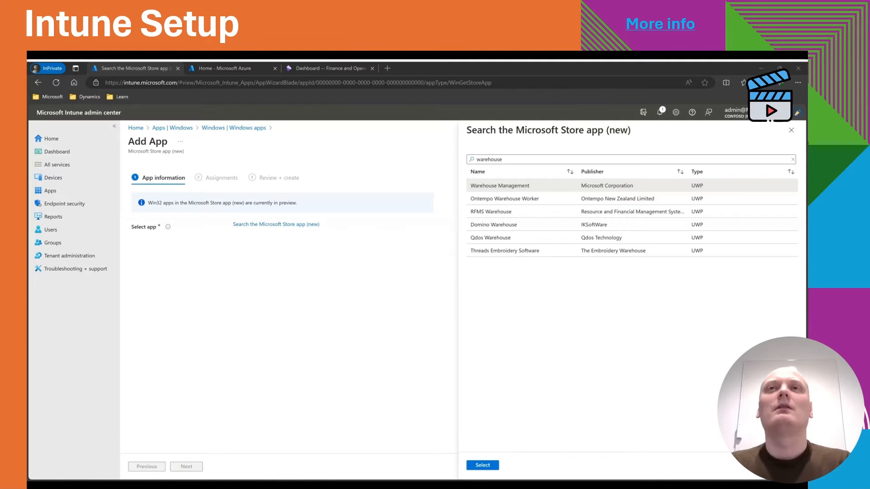
click(483, 465)
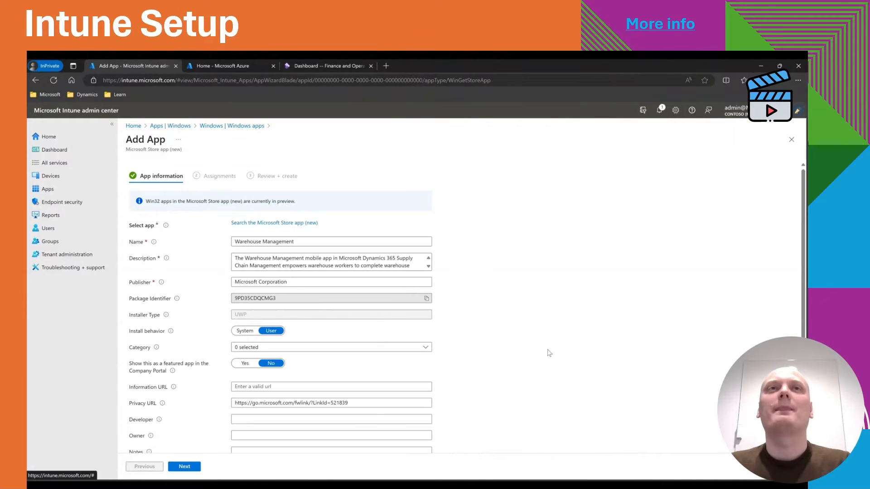
Make the Windows Warehouse Management app required for all users and all devices, and create it.
scroll(533, 340, down, 1)
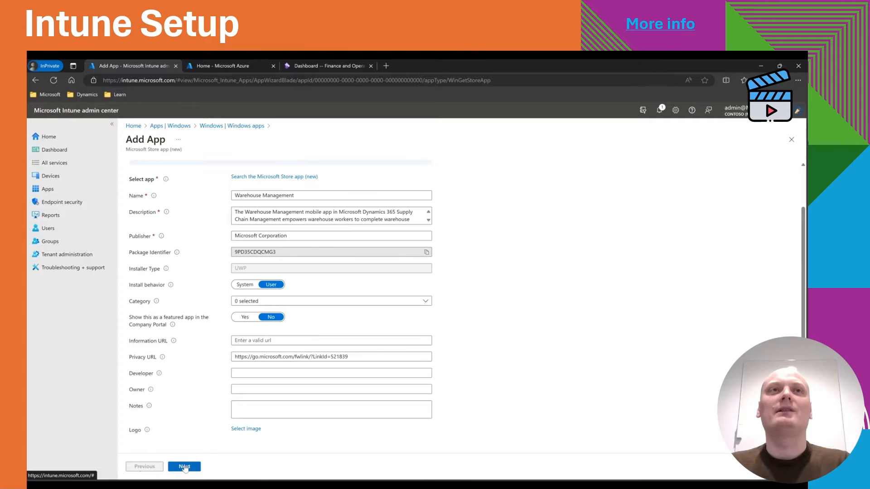
click(184, 466)
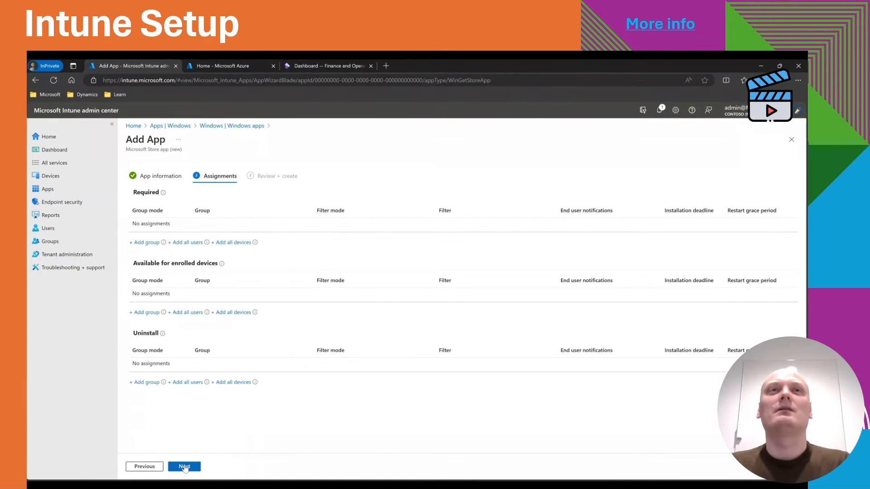
click(187, 242)
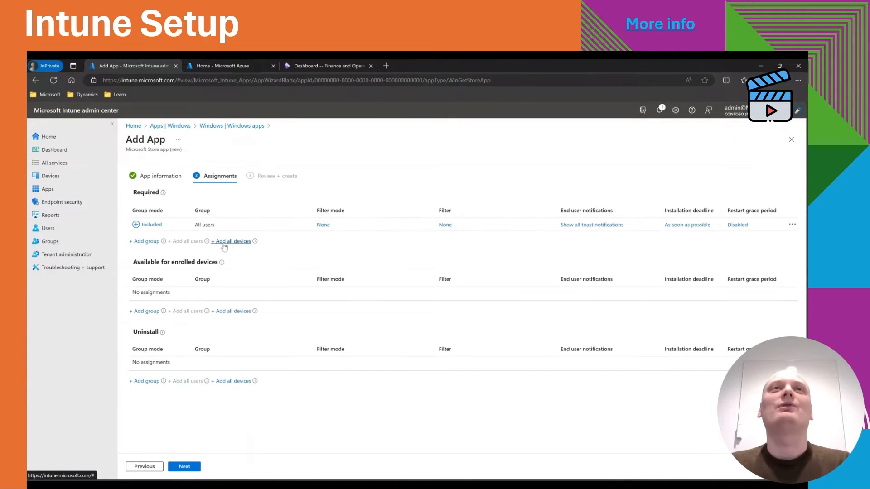
click(234, 242)
click(185, 467)
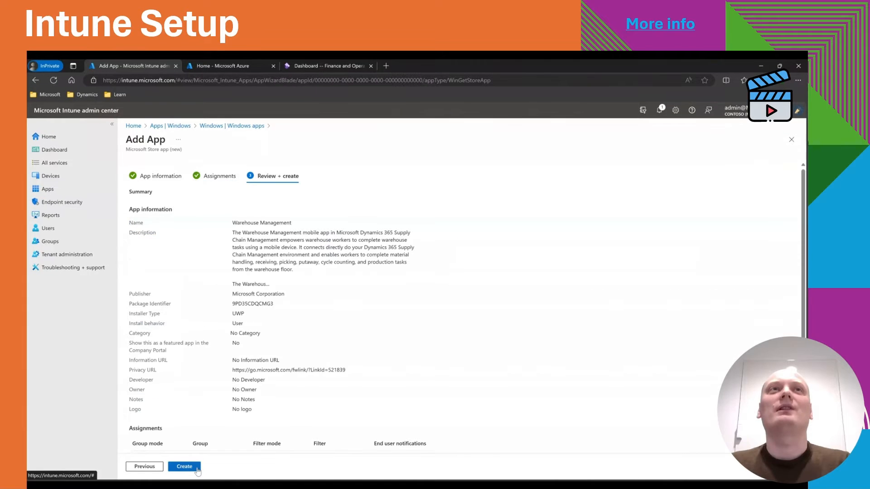
click(196, 469)
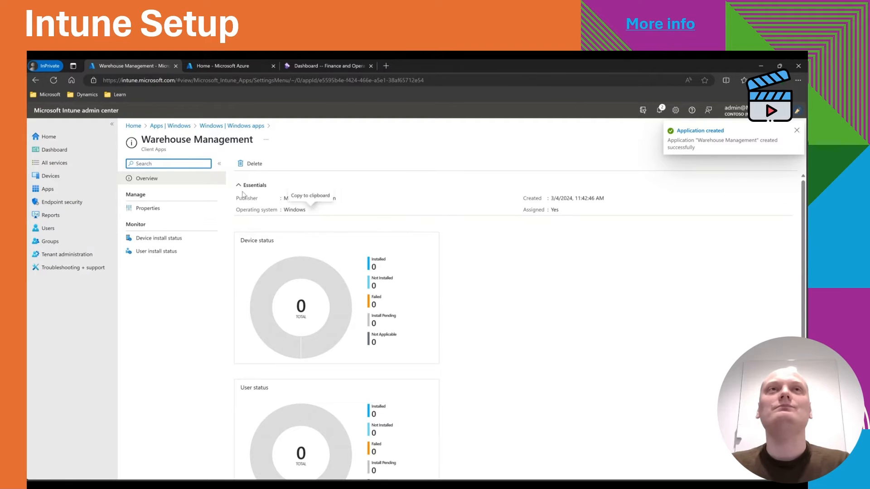
Start adding an iOS/iPadOS app of type iOS store app.
click(175, 131)
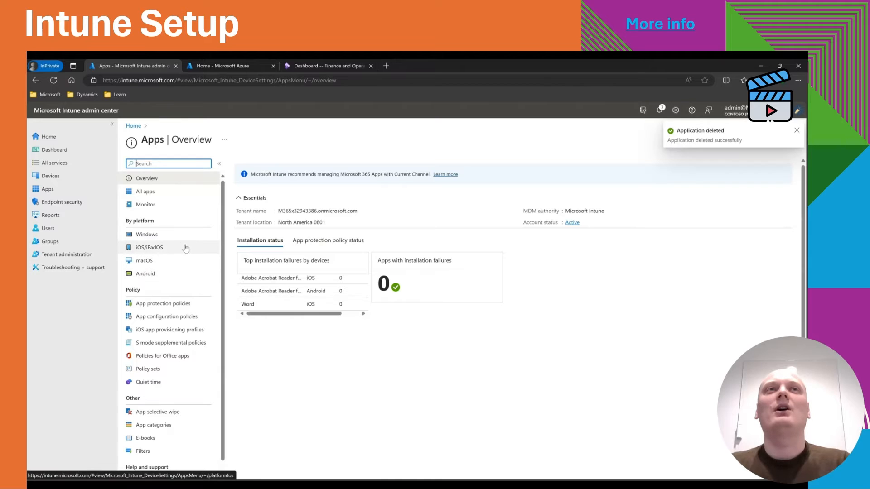
click(186, 247)
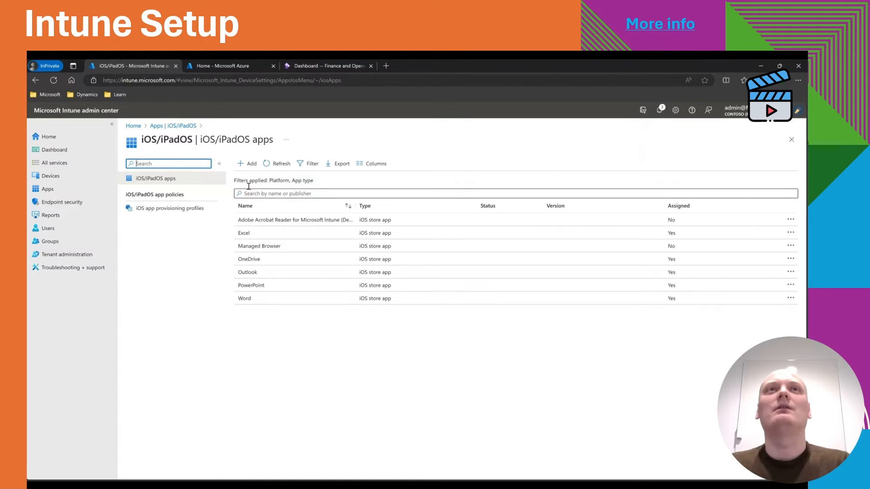
click(247, 164)
click(619, 169)
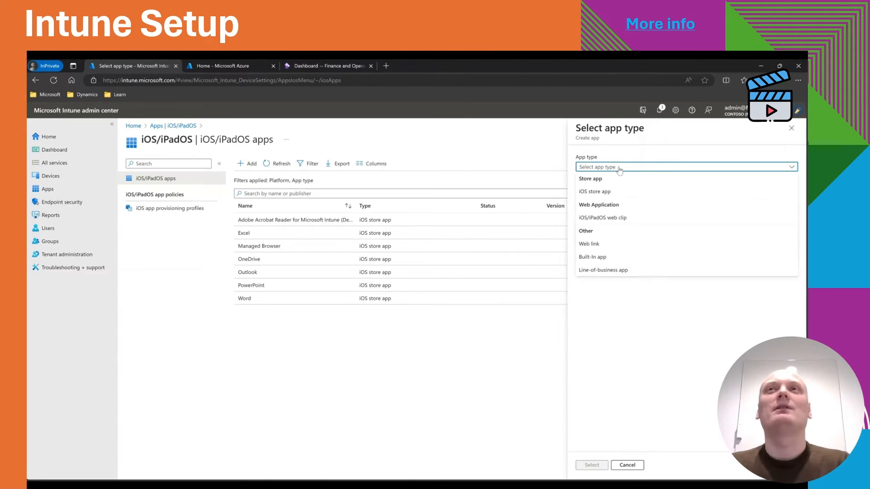
click(616, 193)
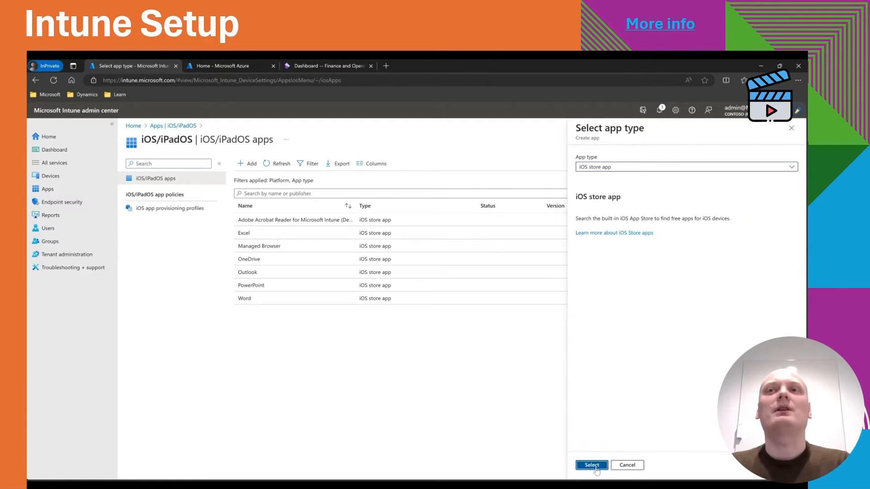
click(592, 466)
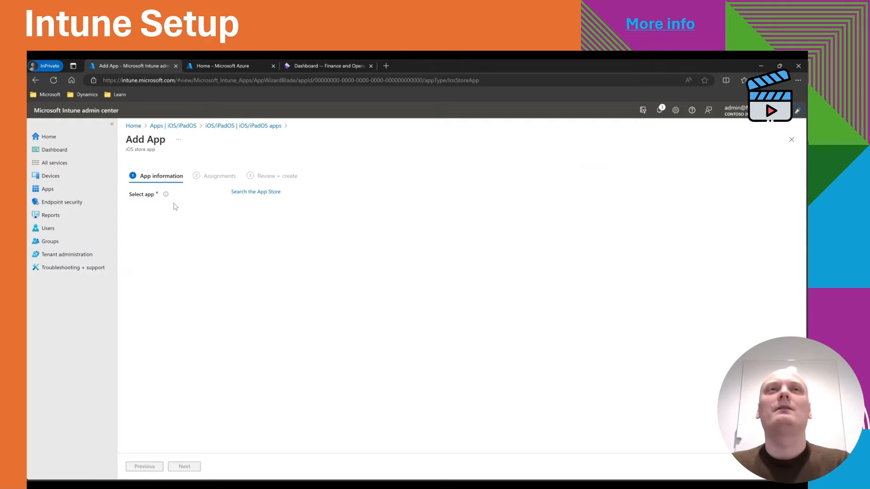
Search the App Store for "microsoft warehouse" and select Microsoft Warehouse Management.
click(258, 192)
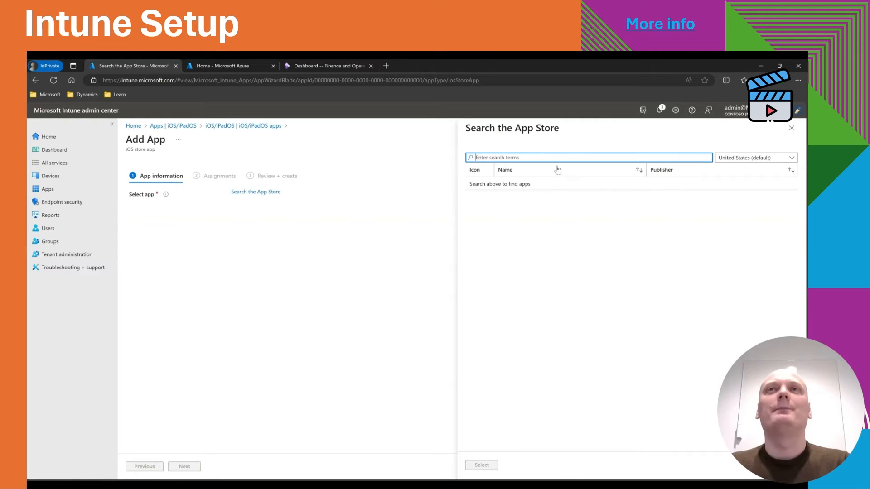
text(microsoft warehouse)
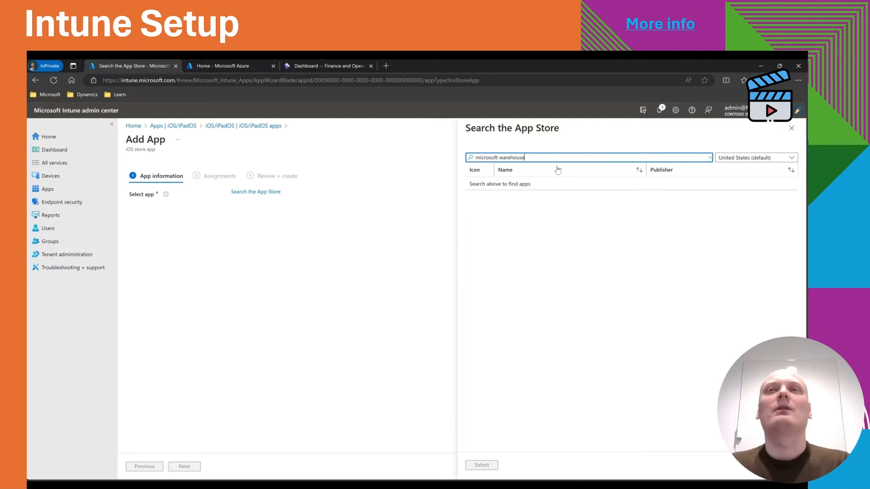
key(Return)
click(521, 192)
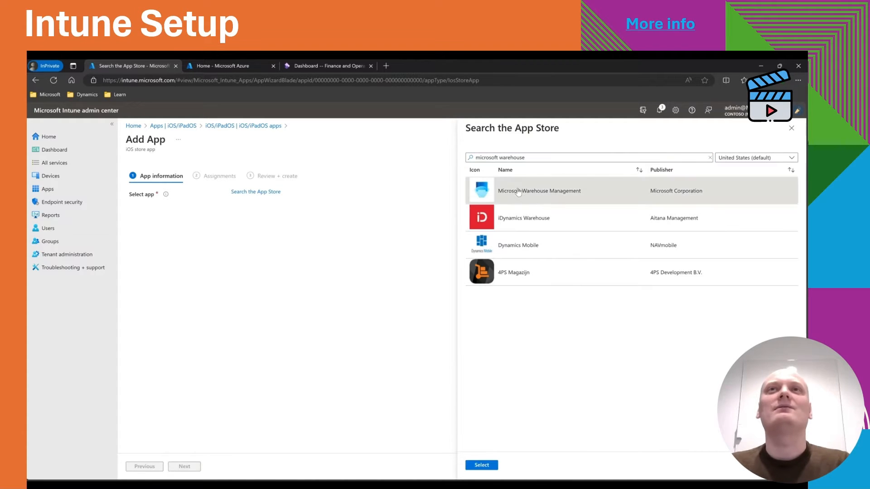
click(482, 466)
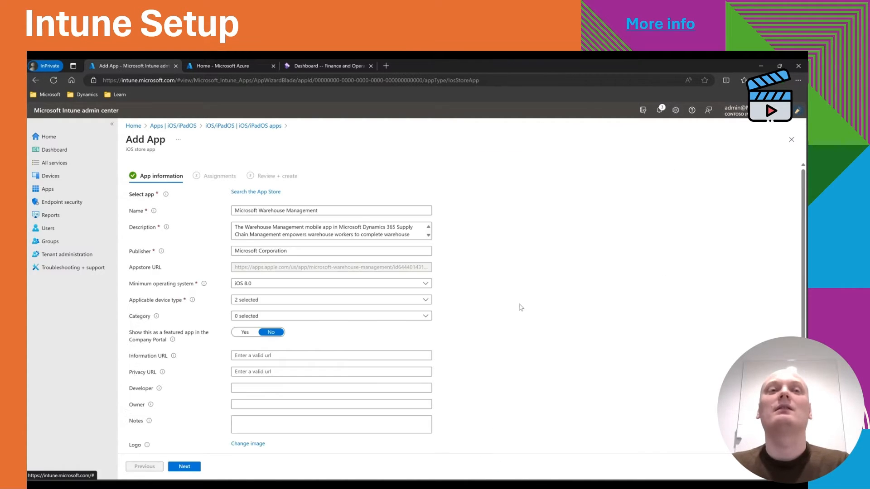
Make the iOS Microsoft Warehouse Management app required for all users and all devices, and create it.
scroll(500, 315, down, 2)
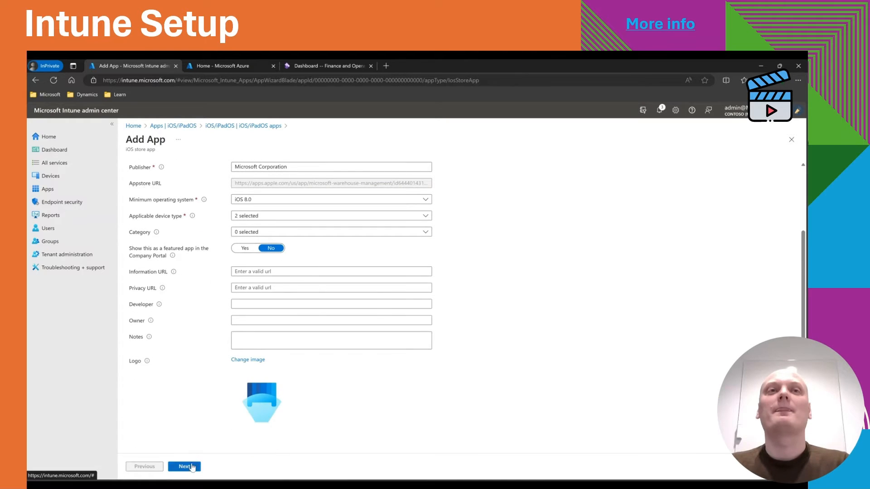
click(192, 467)
click(189, 242)
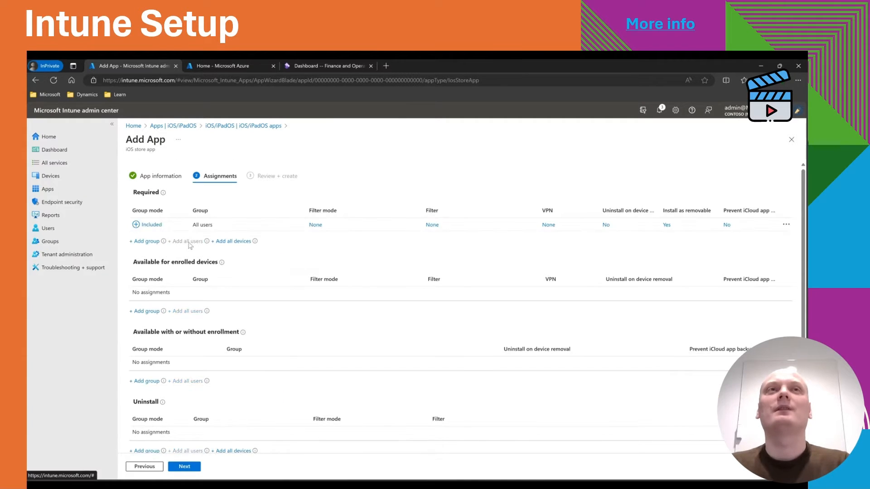
click(232, 241)
click(190, 470)
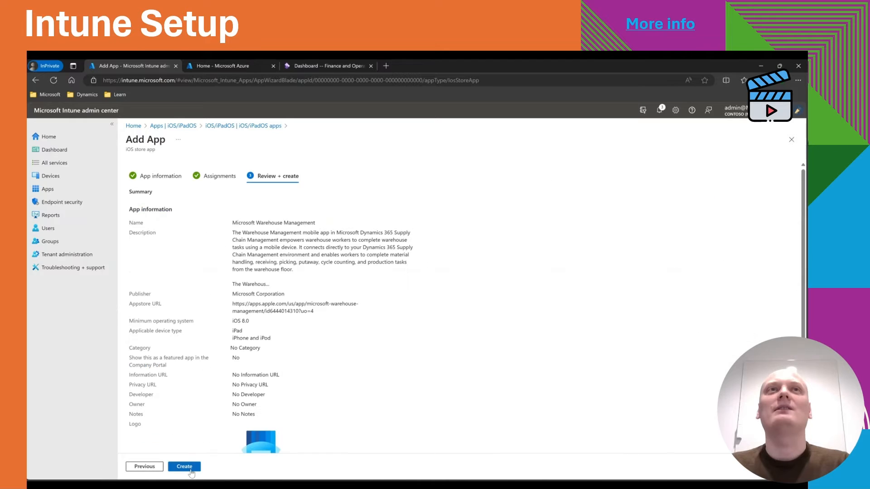
click(184, 467)
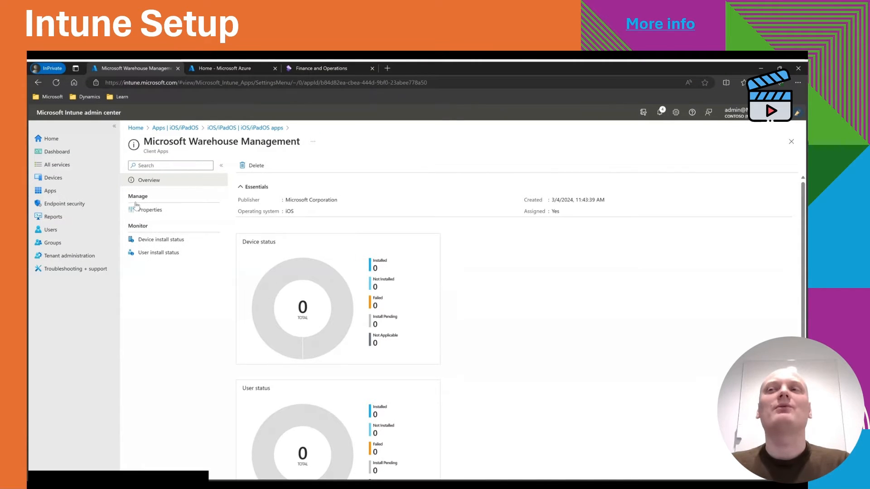
Start a new app configuration policy for managed devices named "wma android".
click(62, 190)
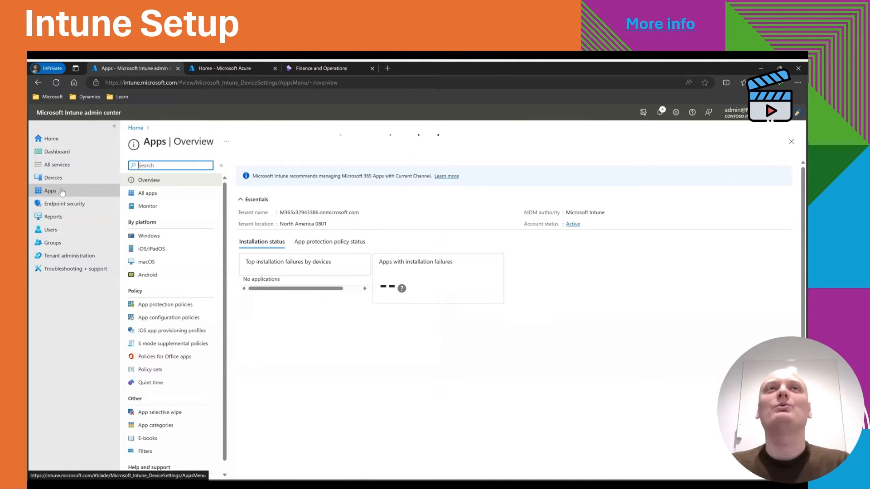
click(186, 319)
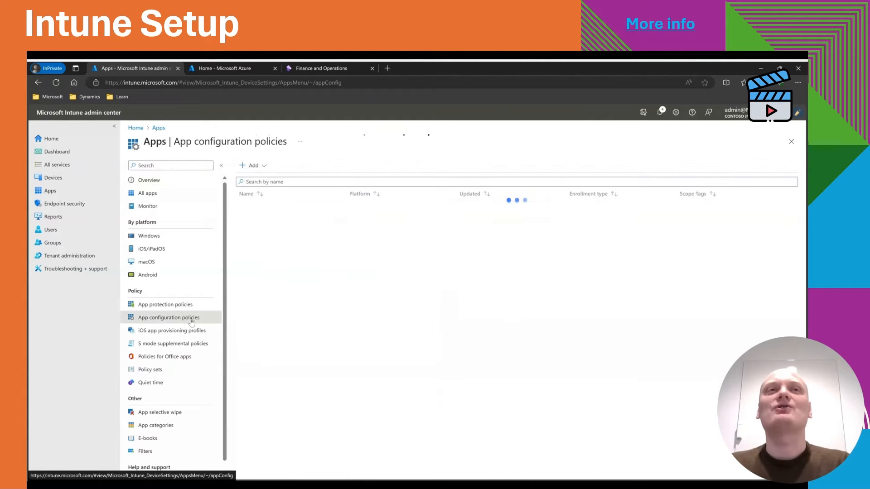
click(260, 165)
click(262, 183)
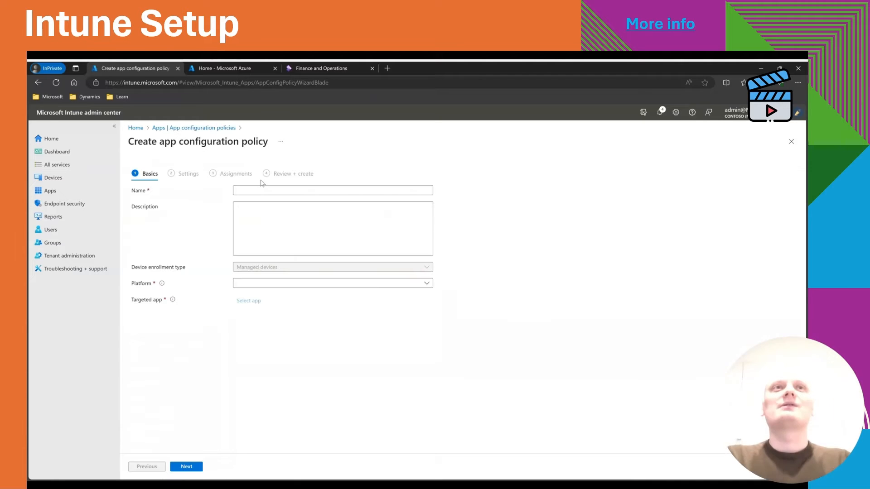
text(wma android)
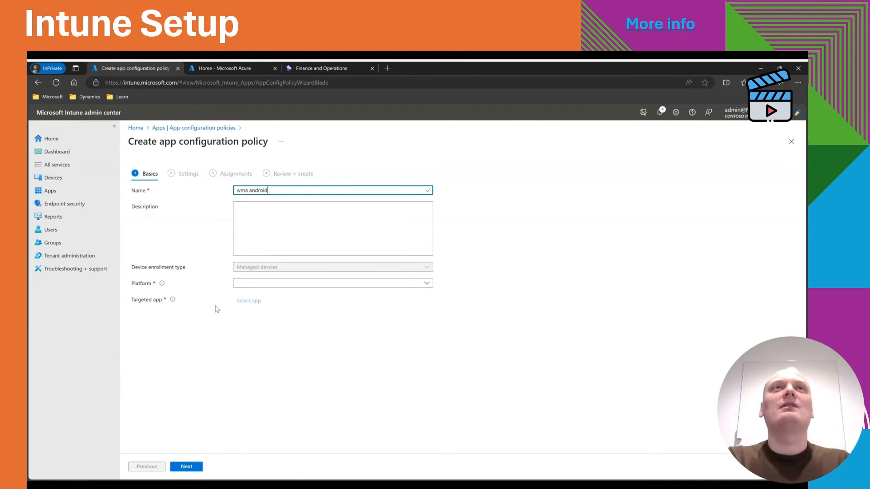
Set the policy's platform to Android Enterprise and its profile type to All Profile Types.
click(258, 283)
click(252, 306)
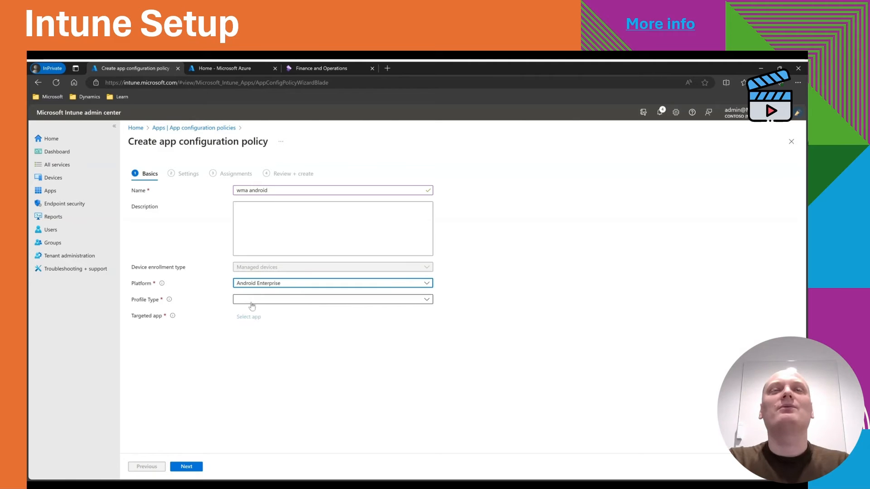
click(250, 300)
click(250, 312)
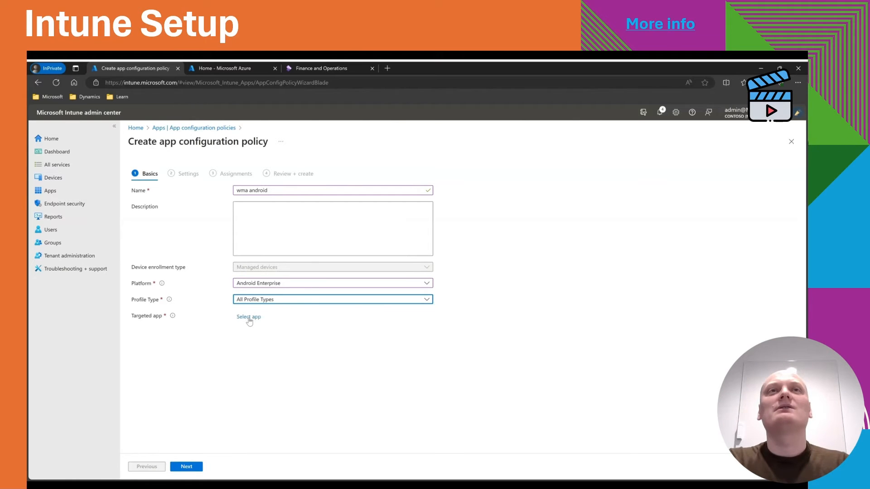
Target the policy at the Warehouse Management app and continue to the settings.
click(249, 316)
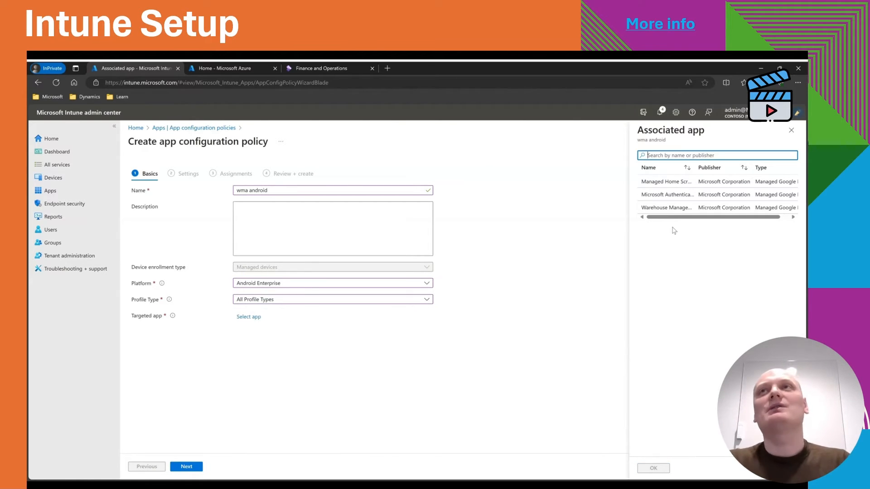
click(669, 207)
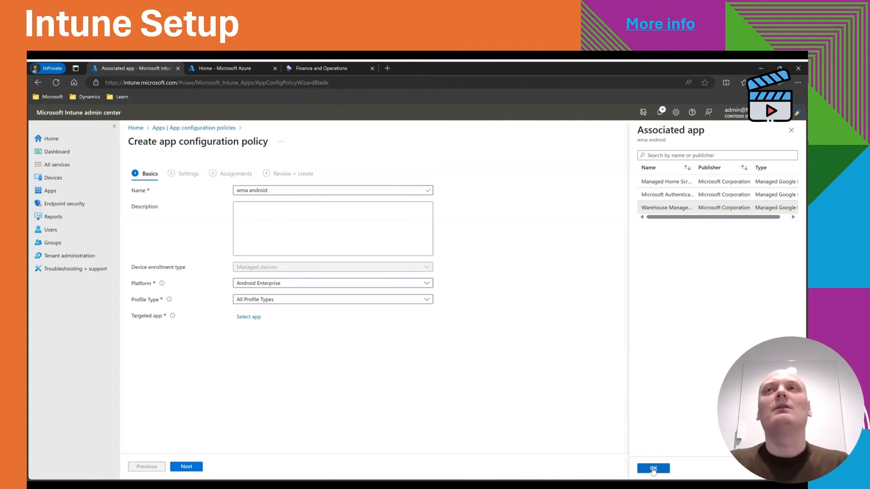
click(653, 468)
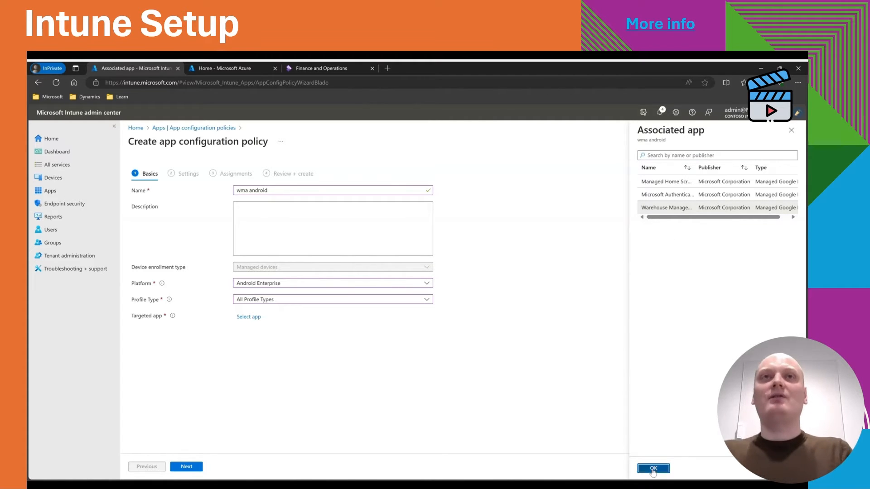
click(195, 467)
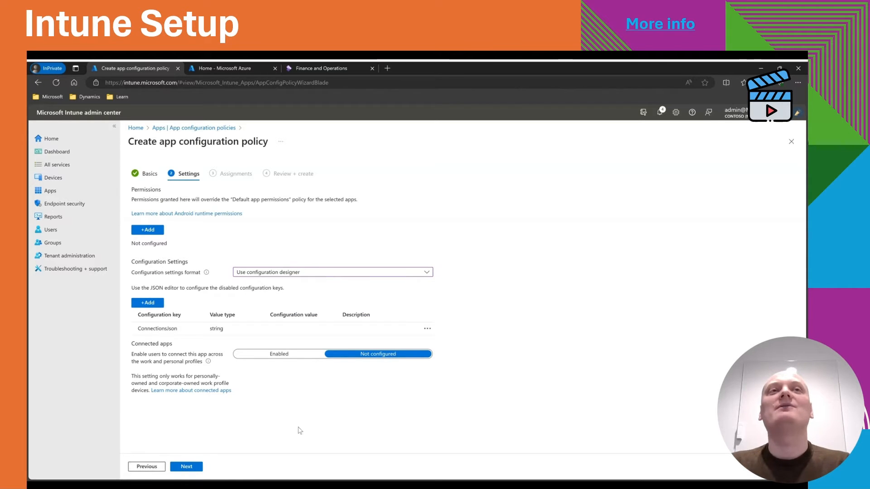
Paste the copied connection JSON as the configuration value of the ConnectionsJson key.
click(314, 328)
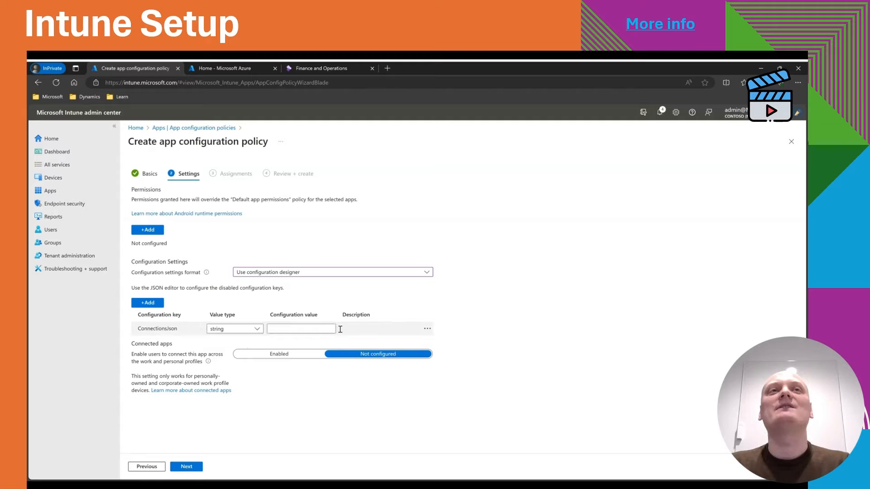
click(314, 327)
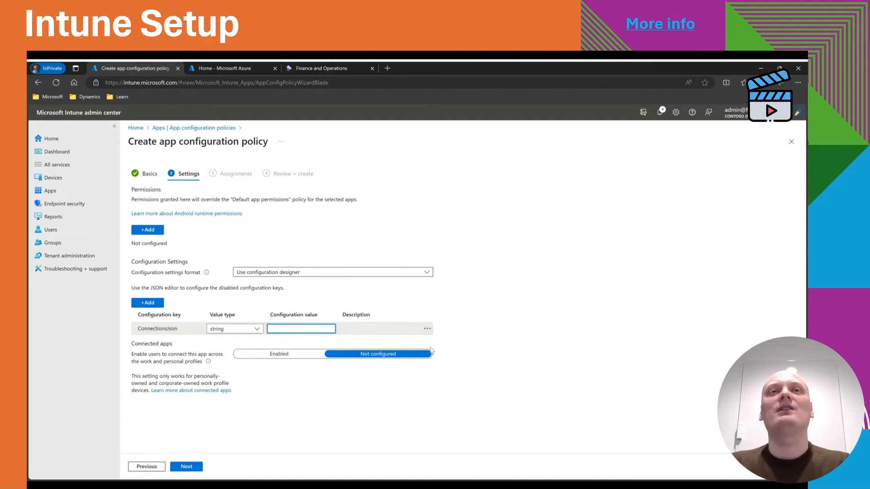
key(alt+Tab)
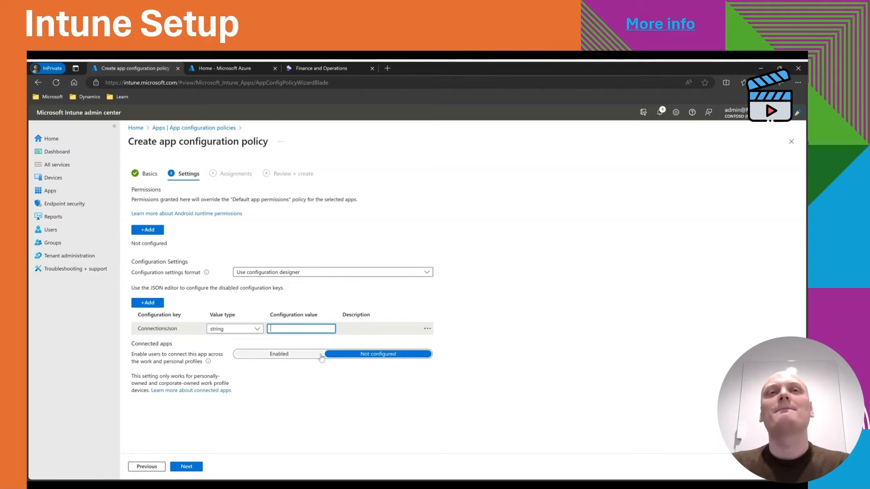
click(301, 328)
key(ctrl+v)
key(ctrl+a)
click(312, 328)
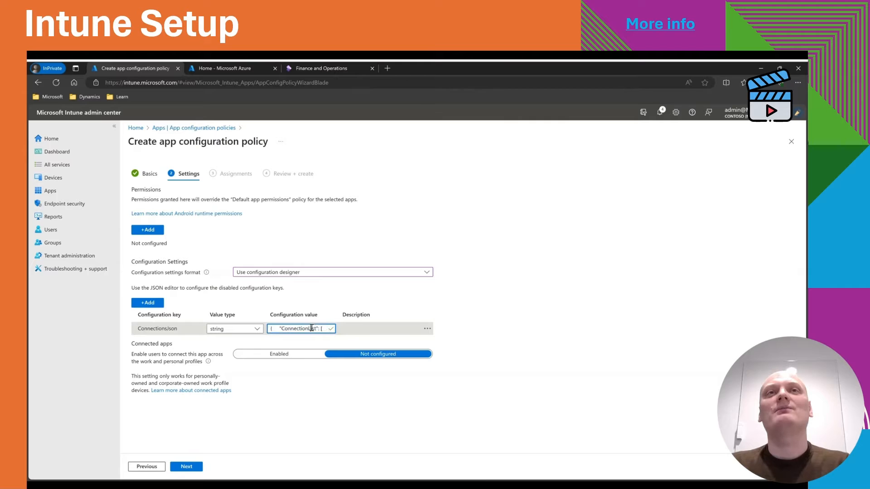
click(335, 389)
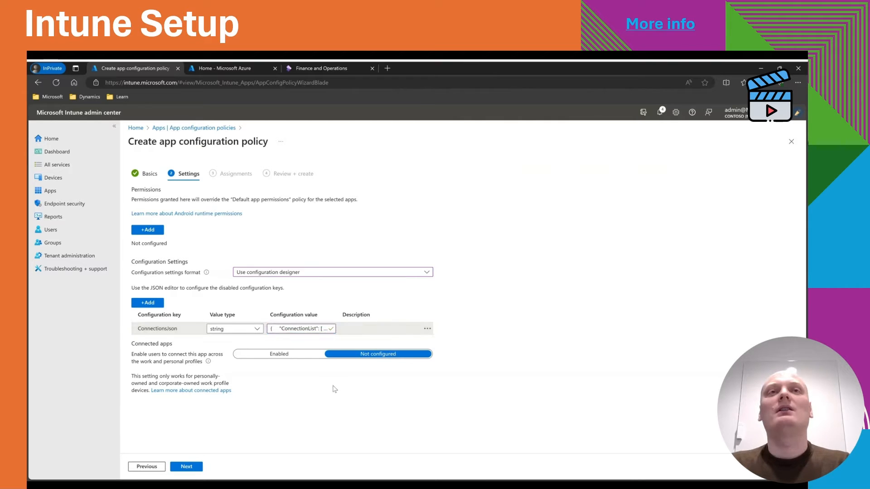
Continue to assignments and include all users and all devices.
click(187, 465)
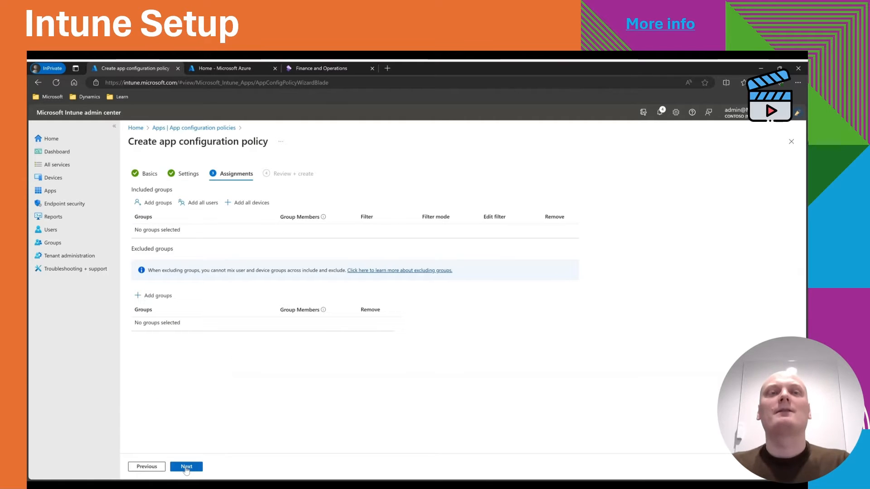
click(203, 204)
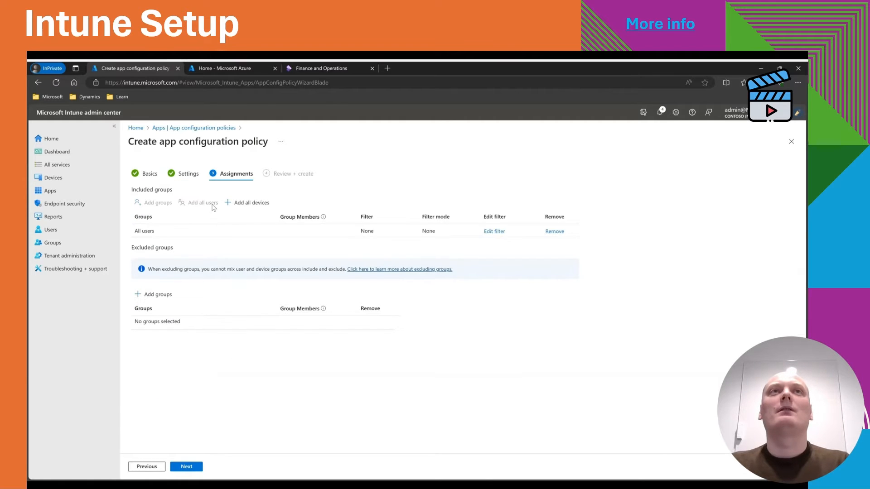
click(239, 204)
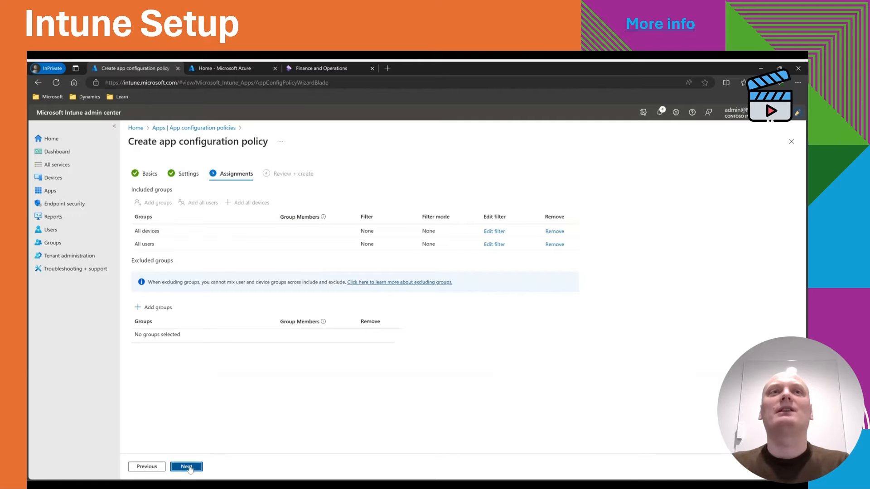
Review the Android policy summary and create the policy.
click(189, 467)
scroll(379, 293, down, 2)
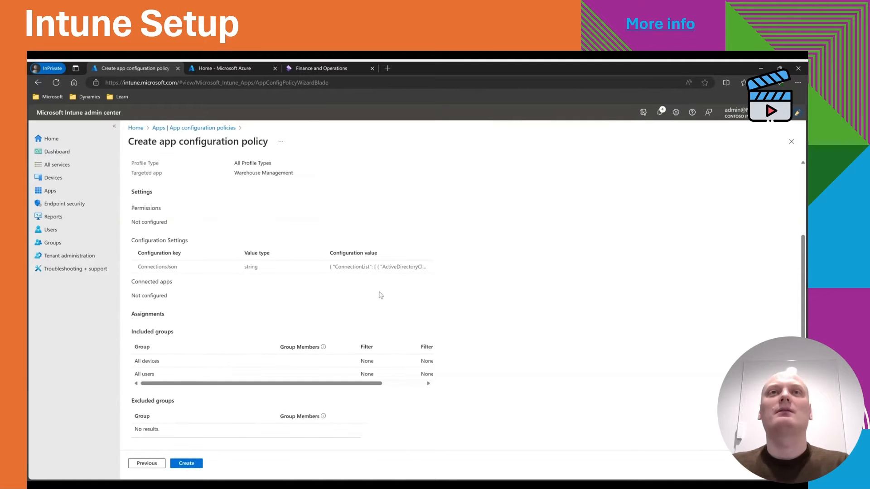
drag(338, 269, 418, 273)
click(408, 280)
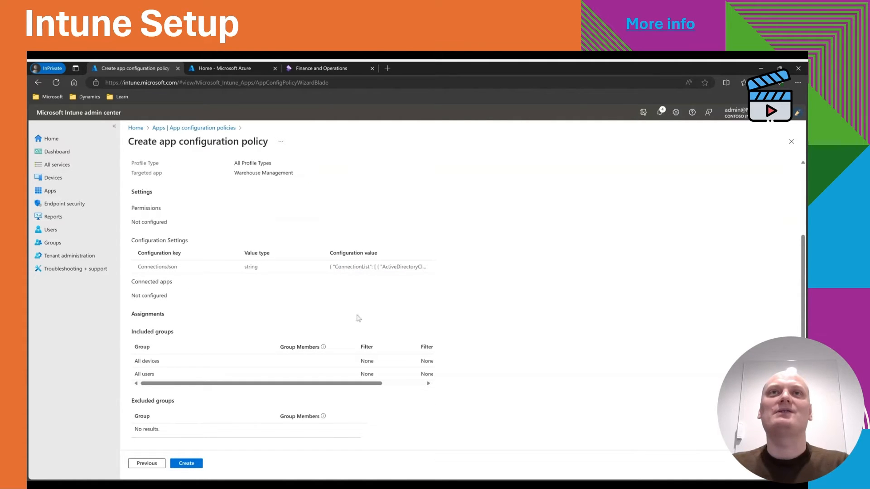
click(186, 463)
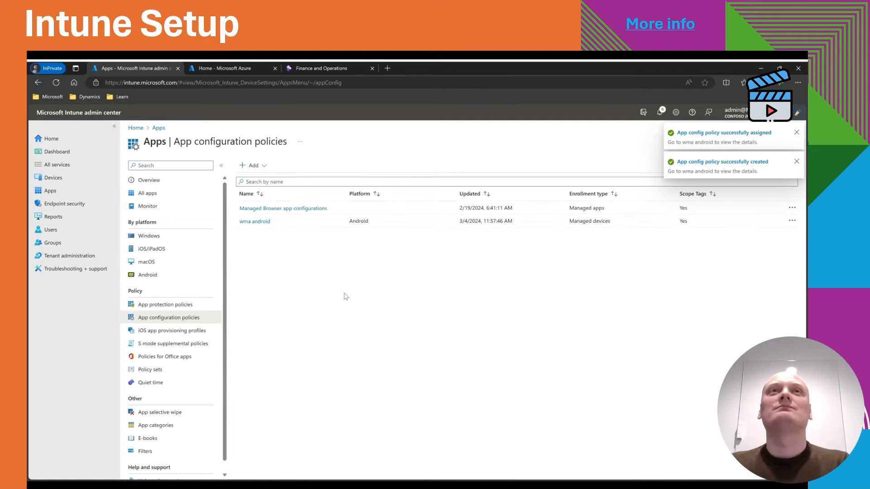
Start a new managed-devices app configuration policy named "wma ios" for the iOS/iPadOS platform.
click(251, 165)
click(260, 182)
click(260, 190)
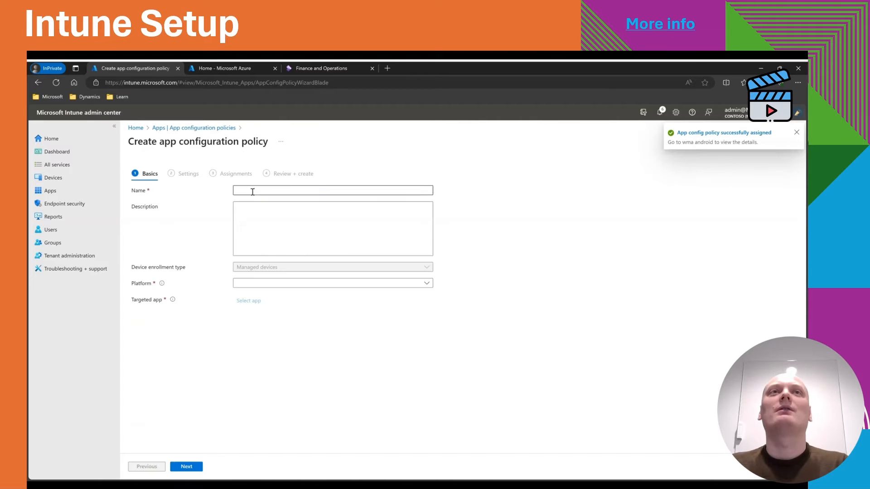
text(wma ios)
click(260, 283)
click(260, 294)
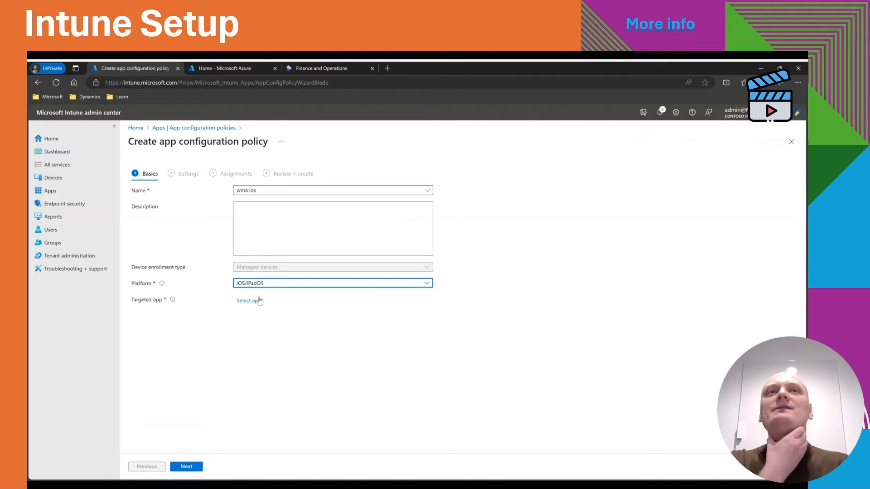
Target the Microsoft Warehouse Management app and continue to the settings.
click(250, 301)
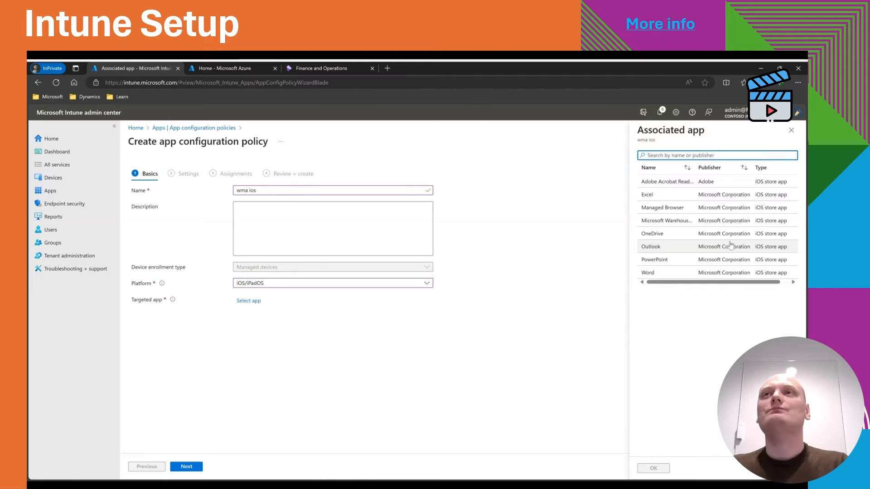
click(710, 221)
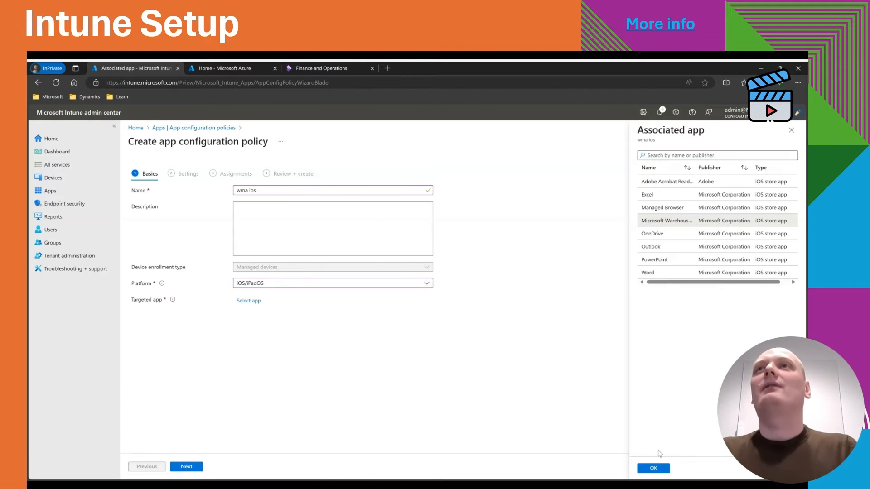
click(654, 468)
click(186, 466)
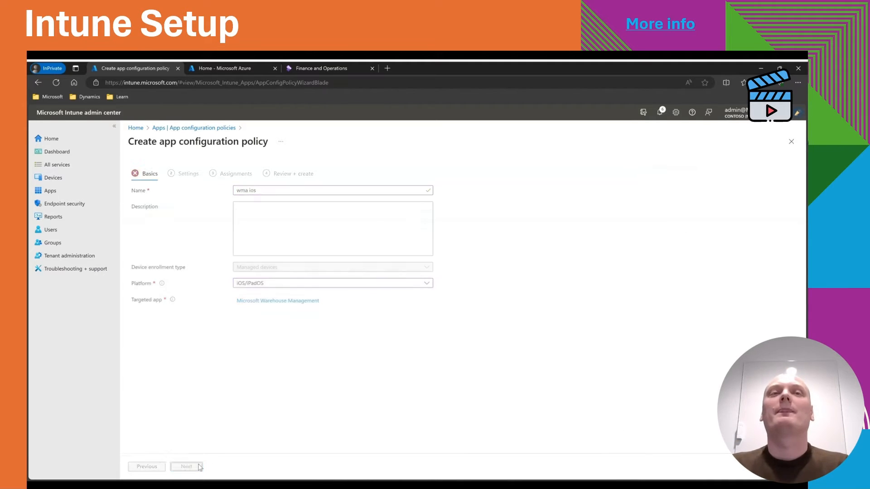
Use the configuration designer and add a ConnectionsJson configuration key of value type String.
click(269, 192)
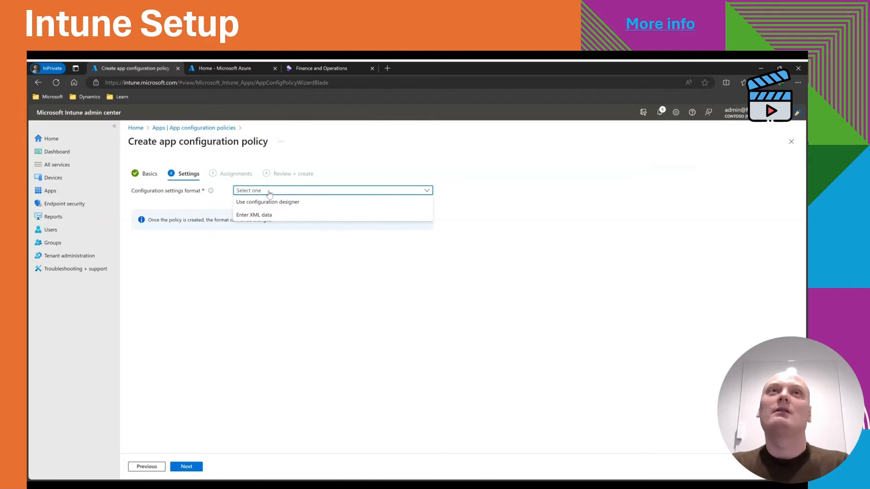
click(268, 202)
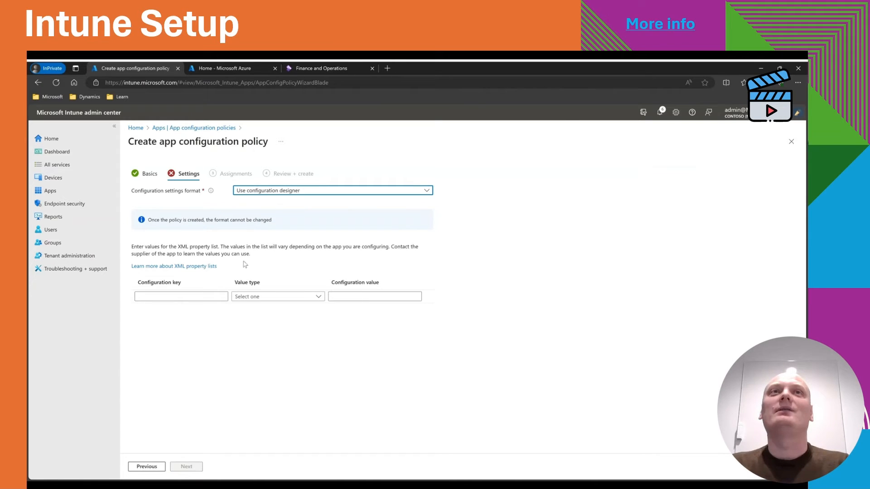
click(206, 296)
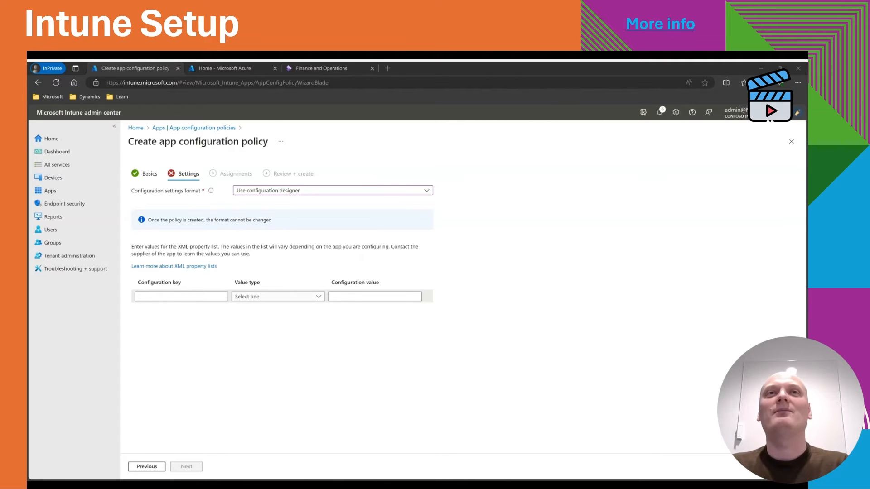
key(alt+Tab)
text(ConnectionsJson)
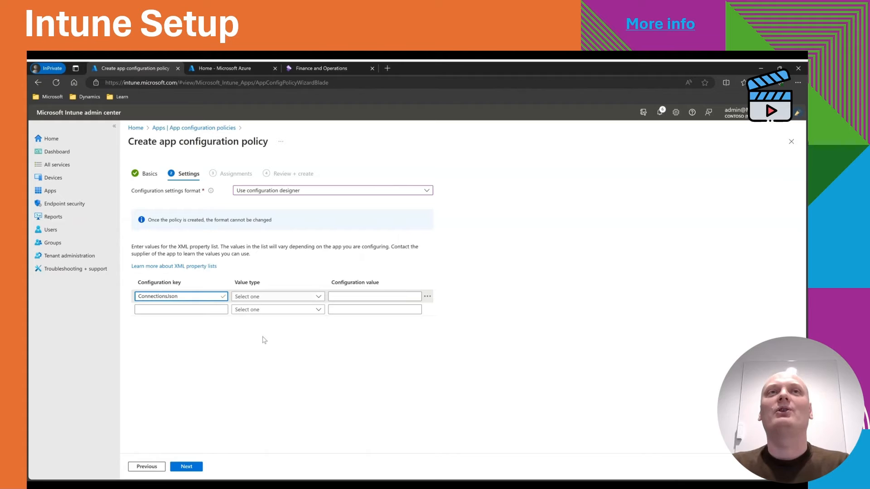
click(275, 296)
click(275, 334)
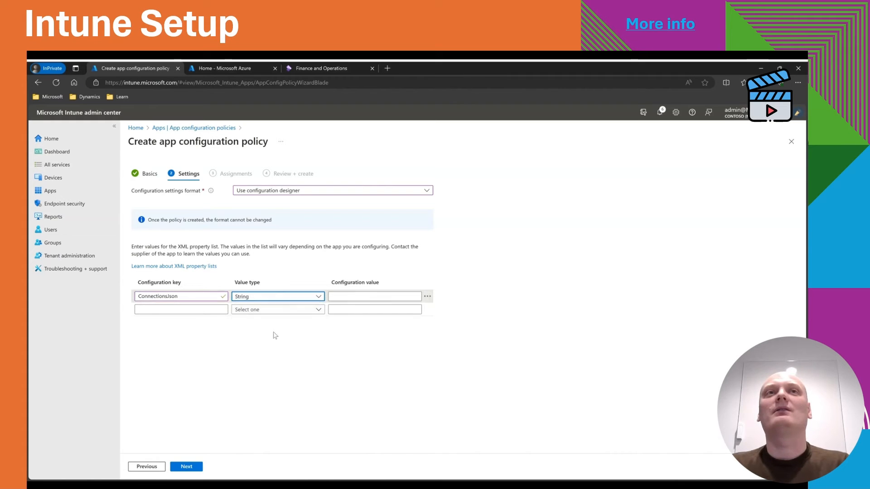
Paste the copied connection JSON as the key's configuration value and continue to assignments.
click(355, 296)
key(alt+Tab)
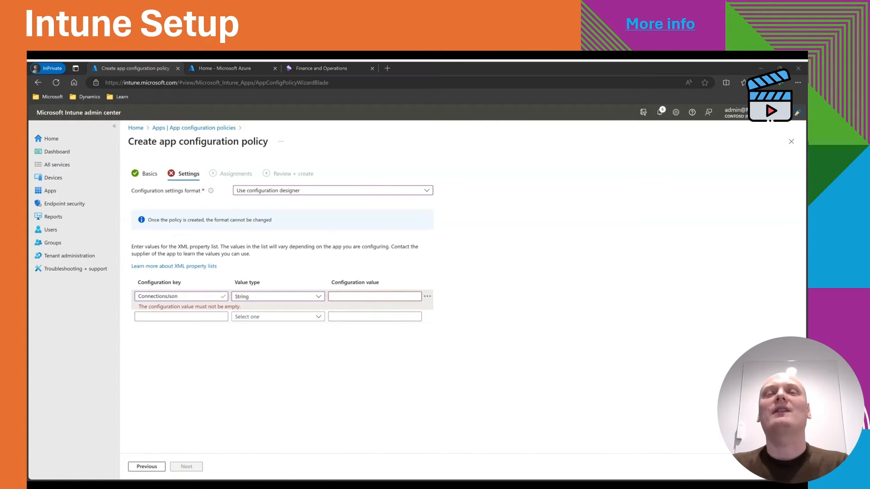
key(alt+Tab)
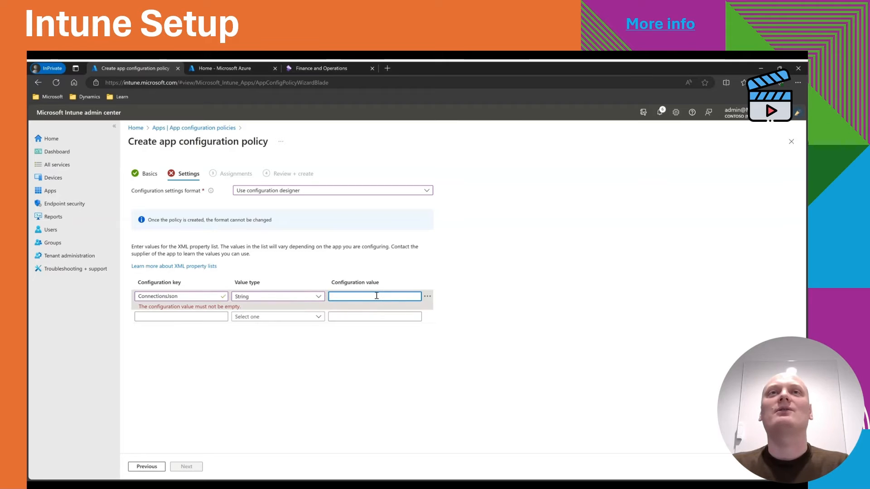
key(ctrl+v)
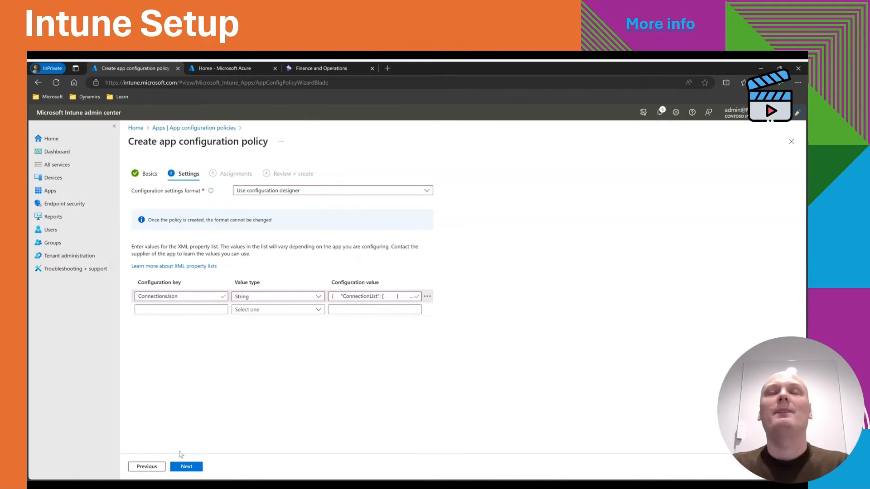
click(185, 466)
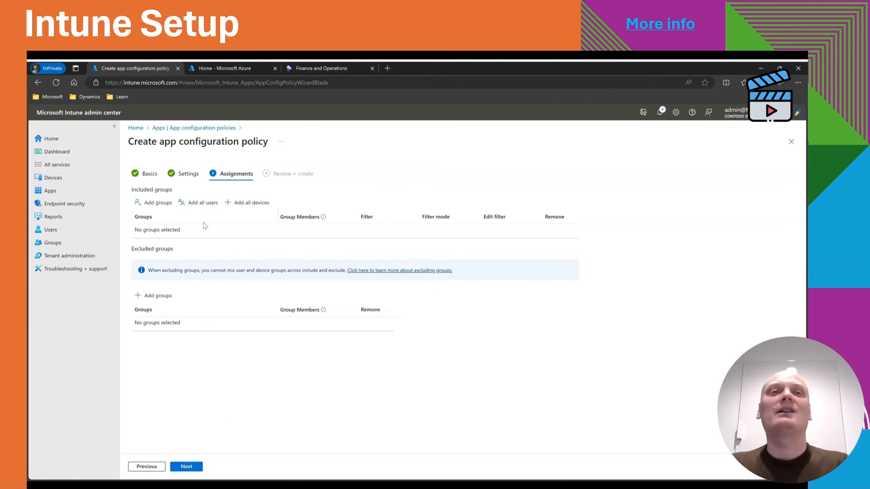
Assign the iOS policy to all users and all devices, and create it.
click(198, 203)
click(244, 203)
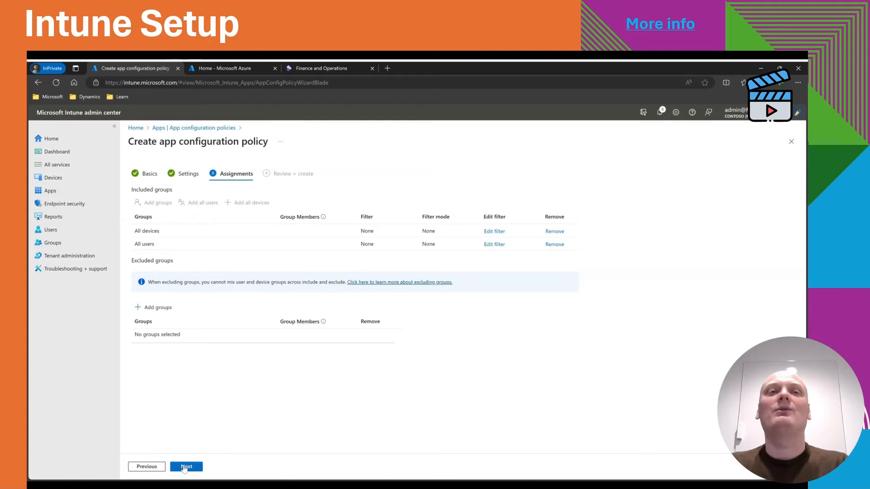
click(185, 467)
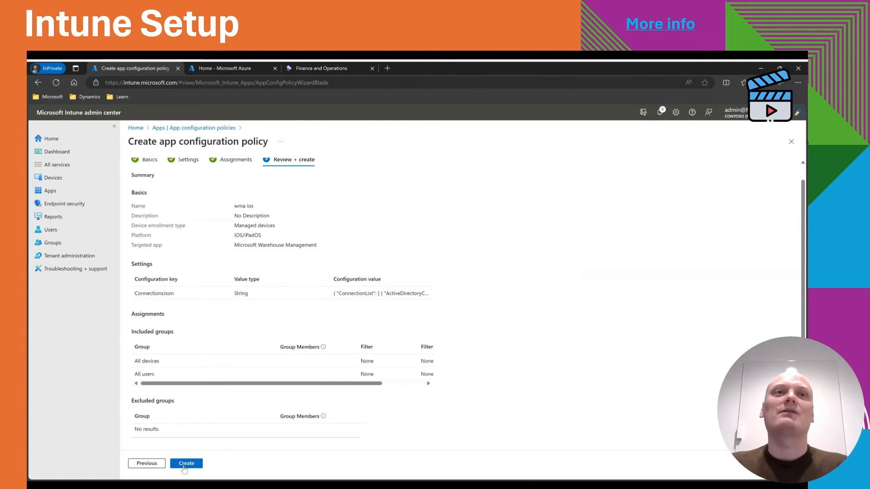
click(185, 464)
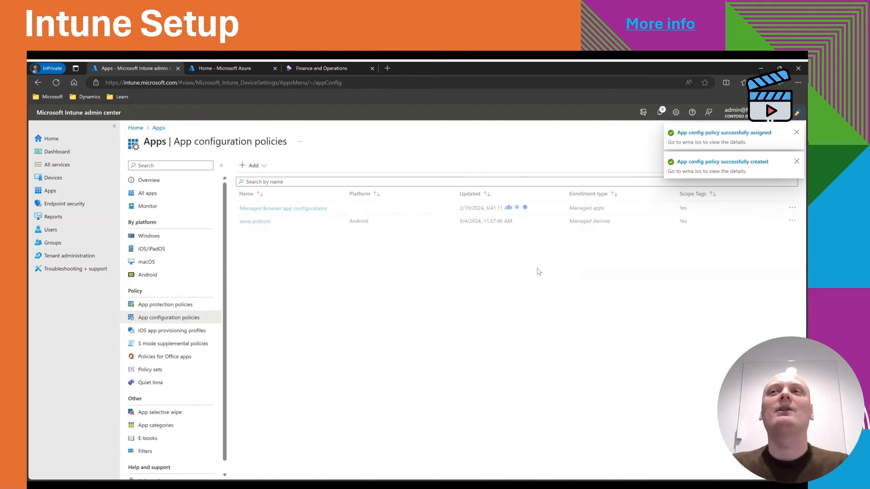
Start a new Windows configuration profile for Windows 10 and later with the Templates profile type.
click(48, 178)
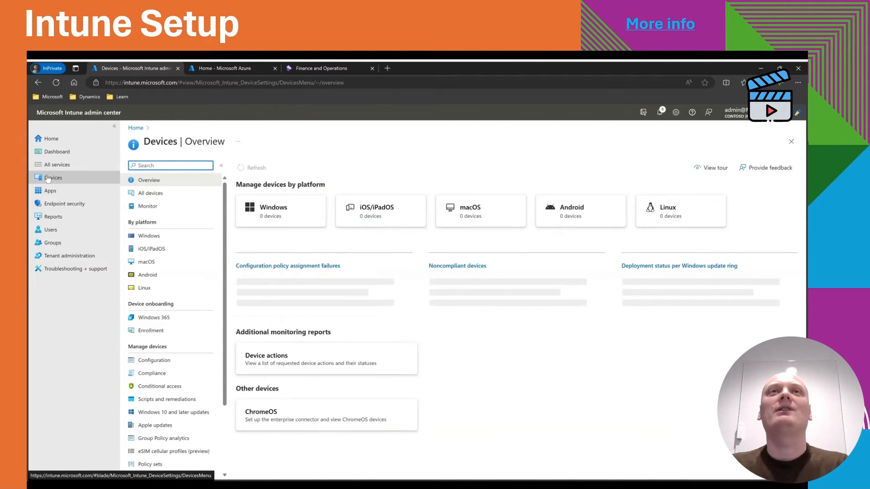
click(146, 236)
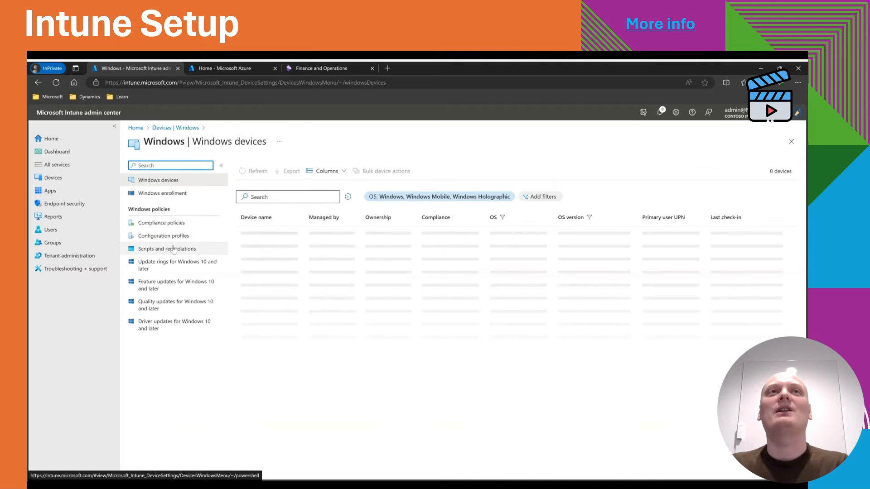
click(178, 236)
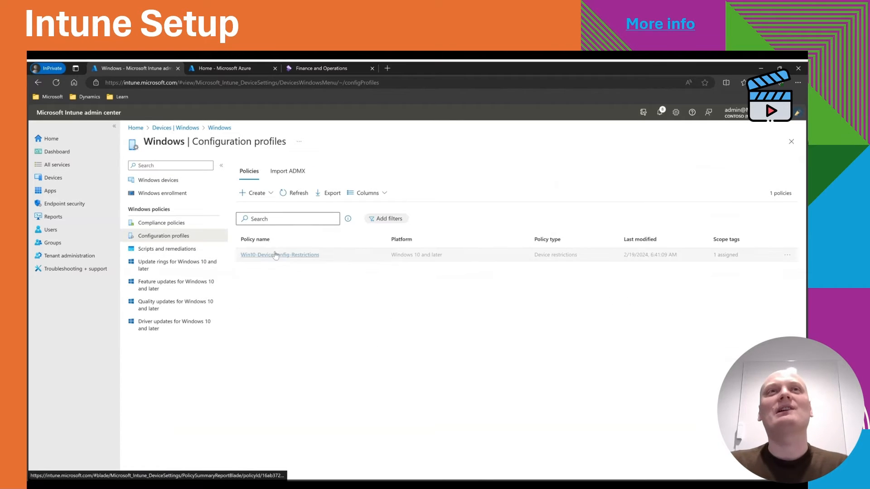
click(254, 193)
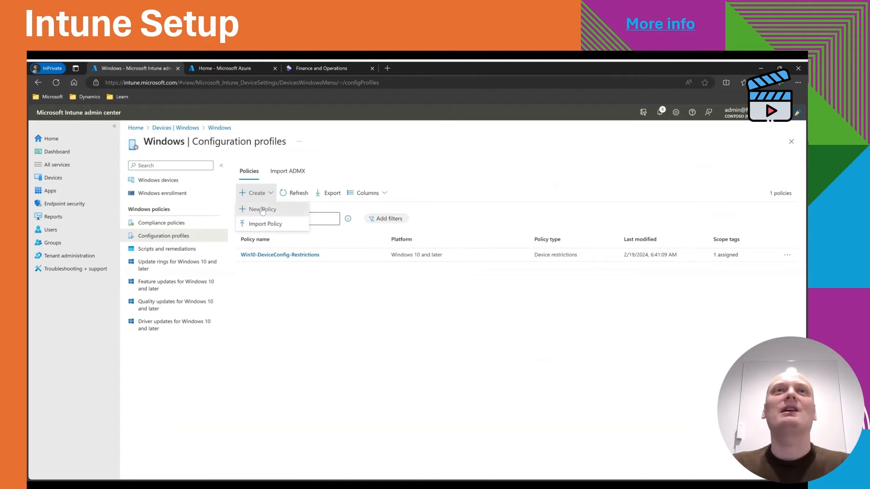
click(262, 209)
click(636, 169)
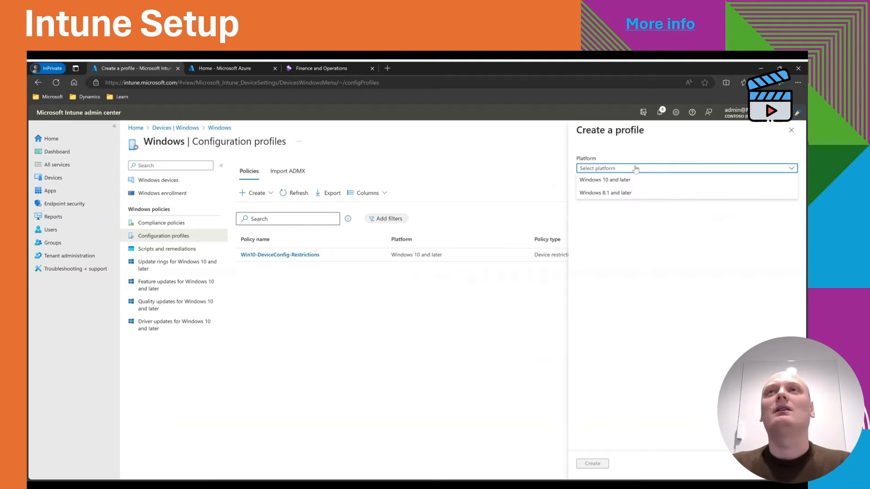
click(630, 178)
click(625, 195)
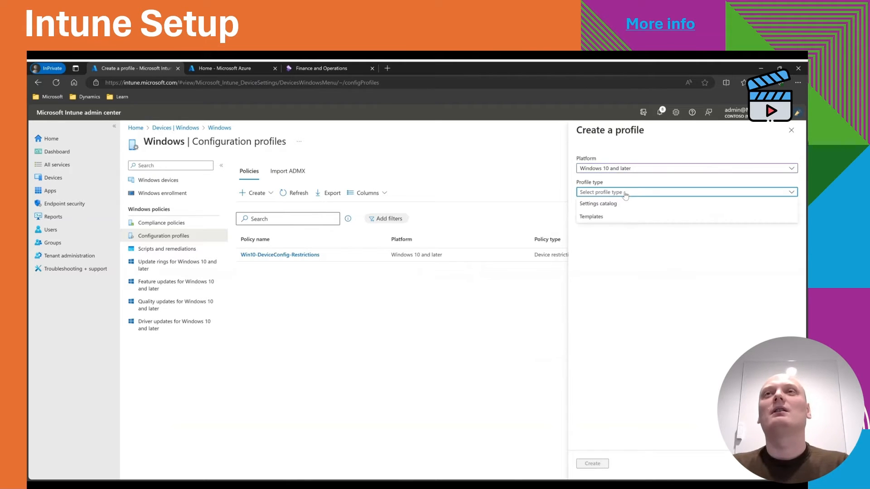
click(624, 216)
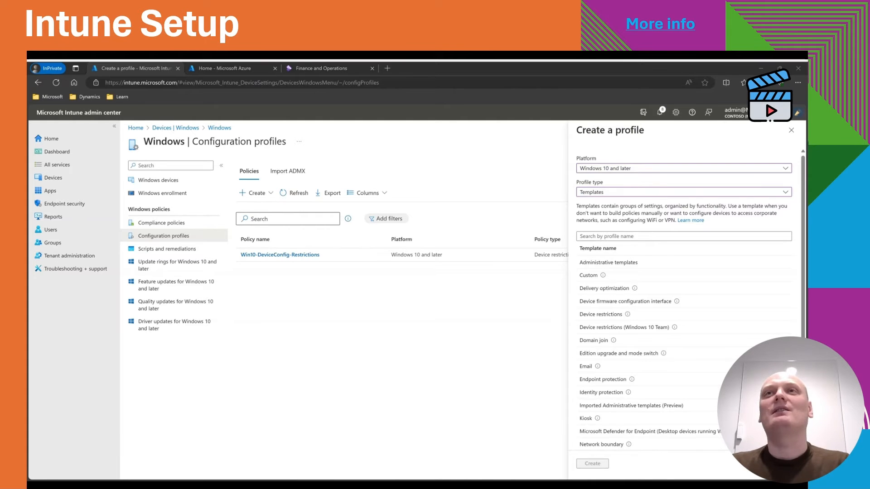
Choose the Custom template for the new Windows profile and create it.
scroll(625, 254, down, 3)
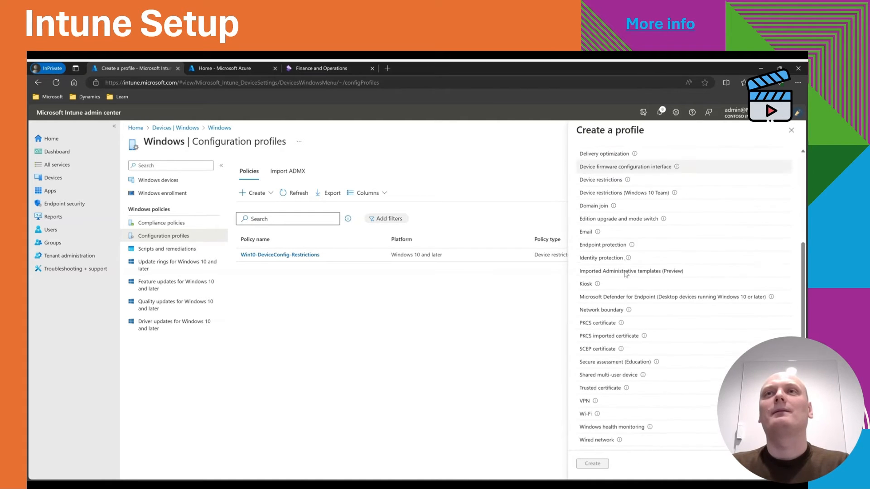
scroll(625, 275, up, 4)
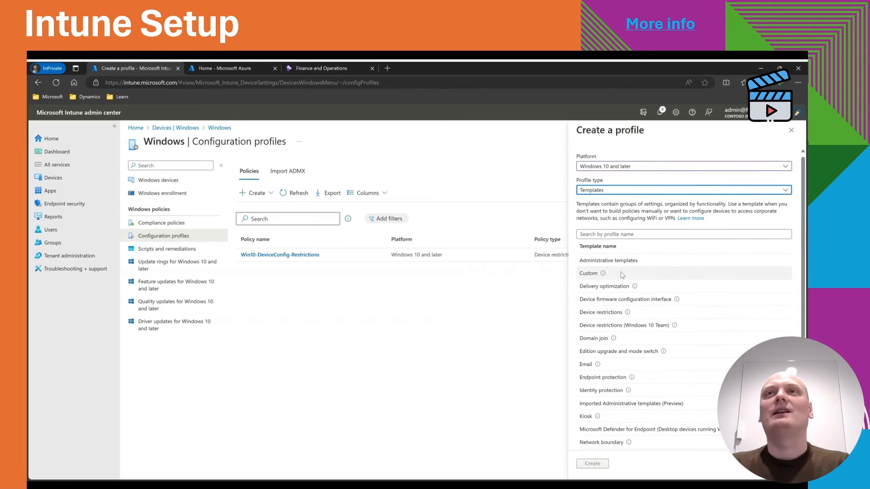
click(589, 273)
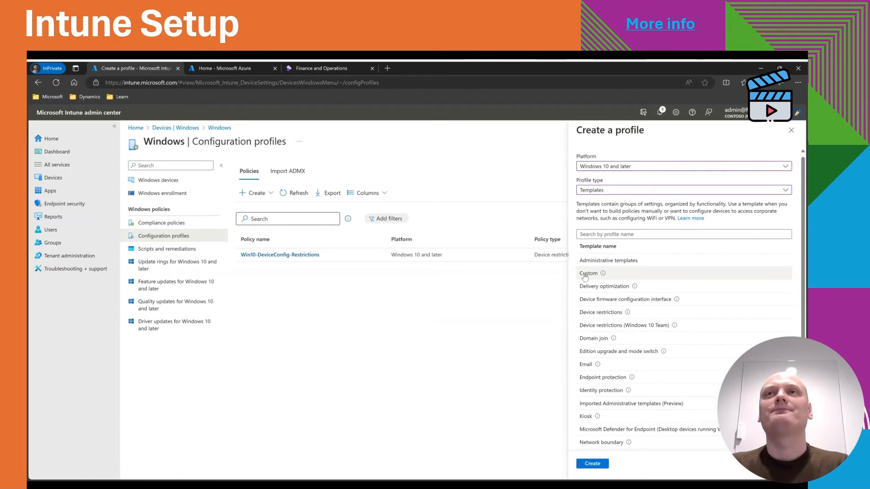
click(590, 464)
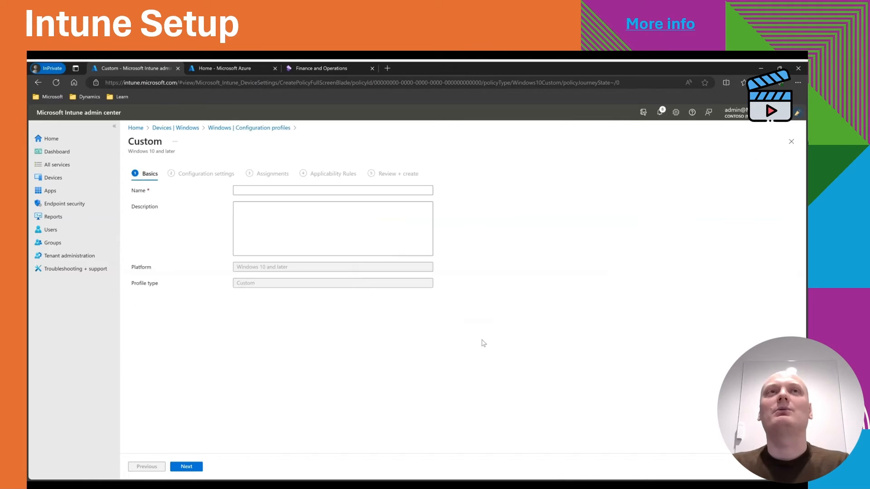
Name the custom profile wma windows and continue to the configuration settings.
click(333, 190)
text(wma wibo)
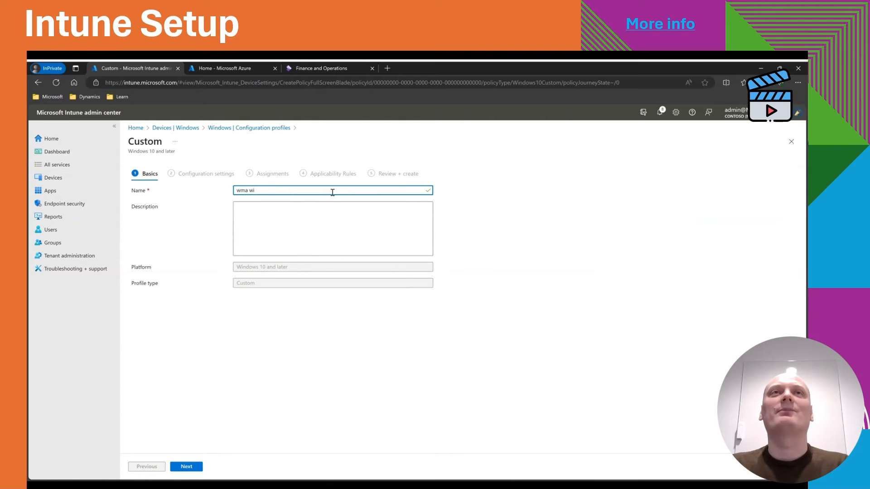
click(292, 219)
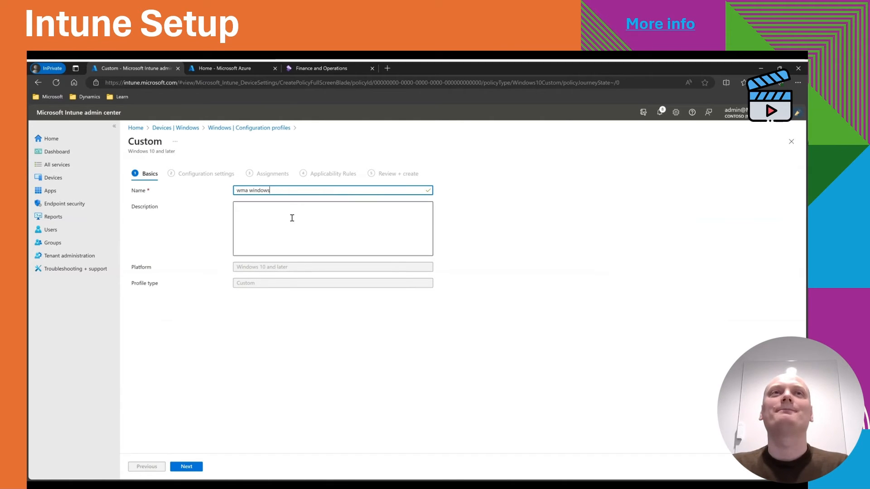
click(186, 466)
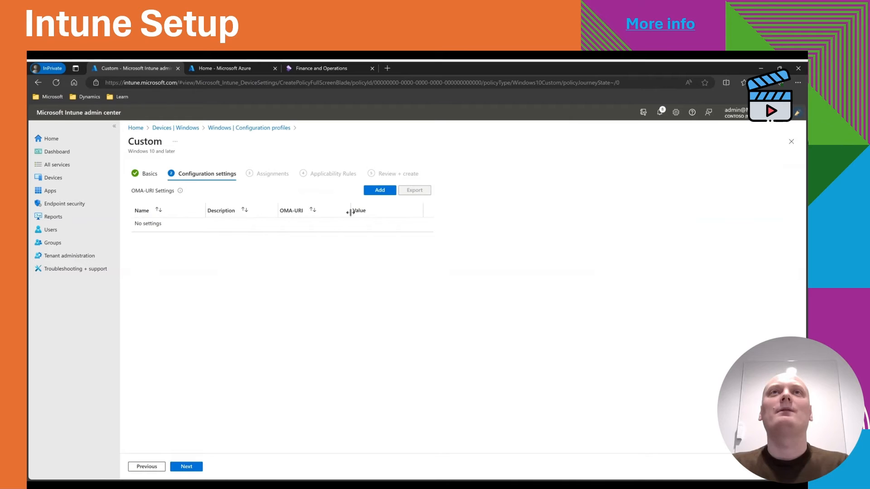
Add an OMA-URI settings row named ConnectionsJson with data type String.
click(380, 191)
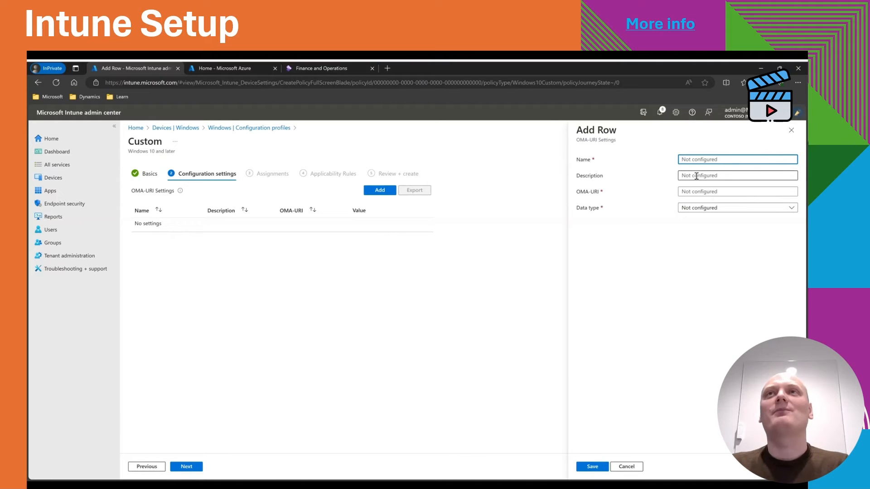
text(Connectiob)
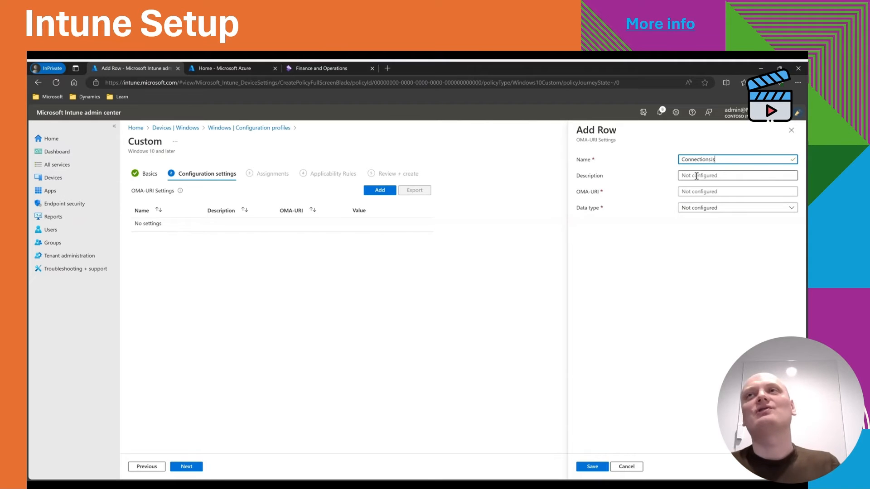
text(sJso)
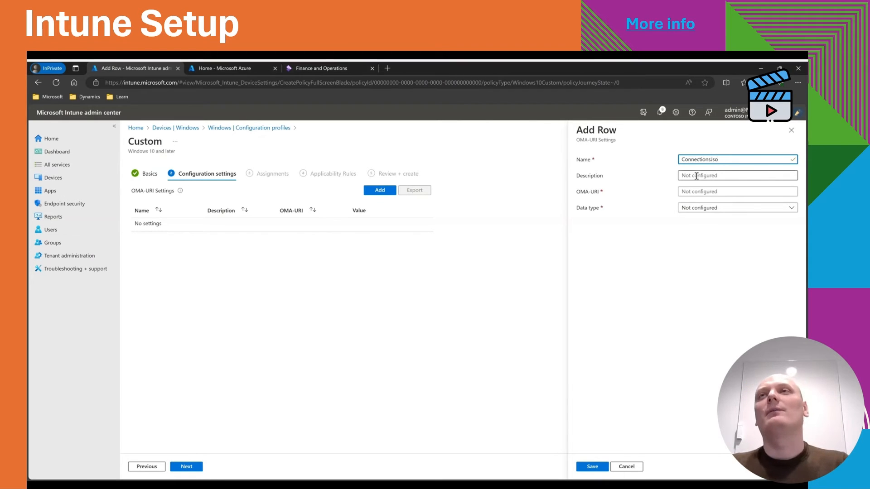
text(n)
click(704, 190)
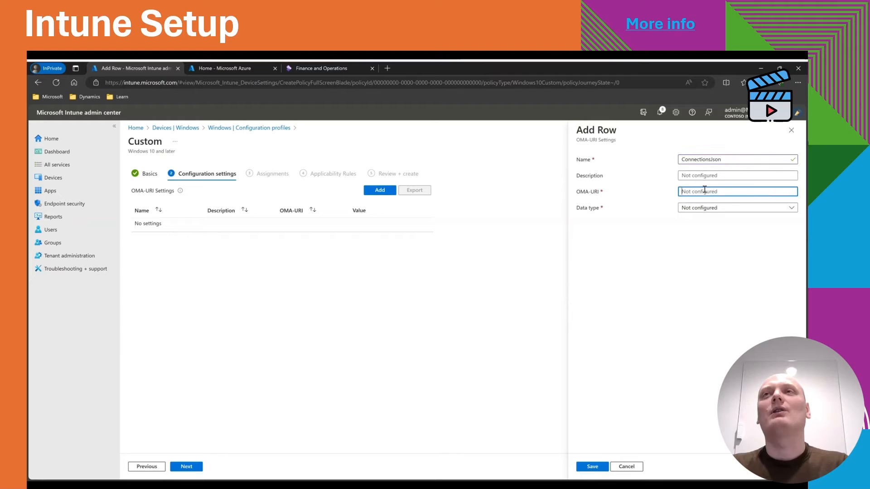
click(705, 176)
click(708, 209)
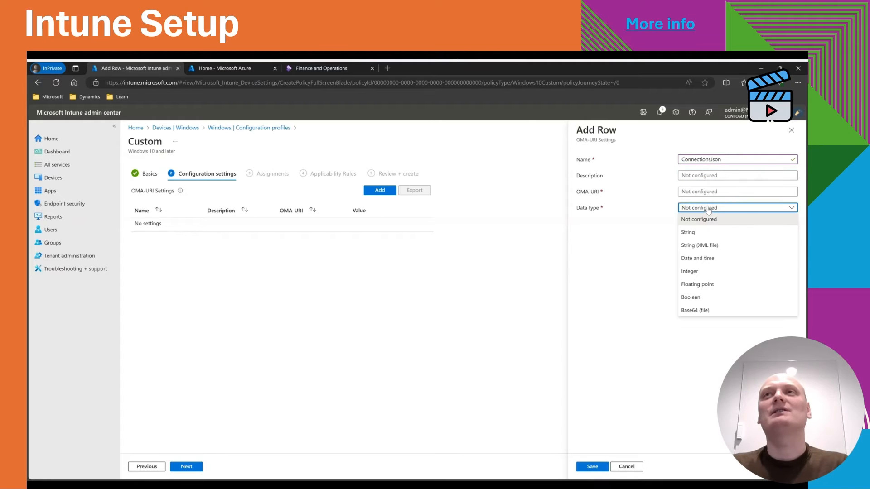
click(698, 232)
Paste the copied ./User/Vendor/MSFT/EnterpriseModernApp… path as the row's OMA-URI.
key(alt+Tab)
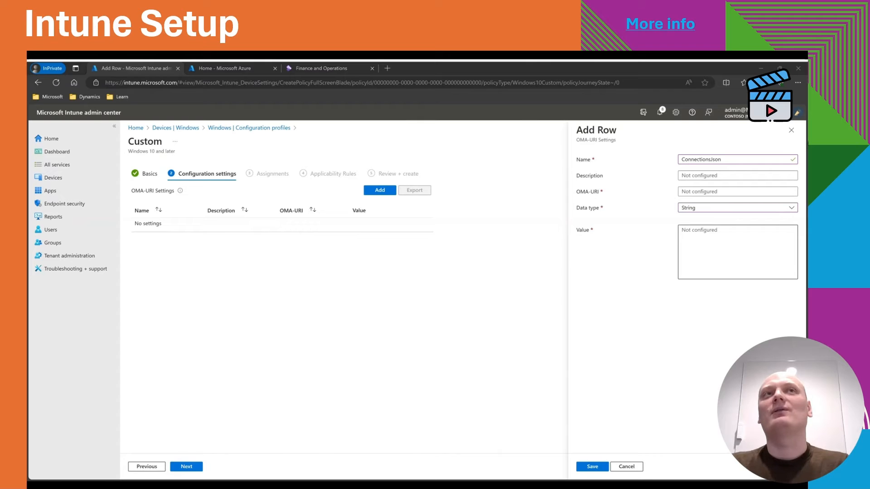
key(alt+Tab)
click(700, 191)
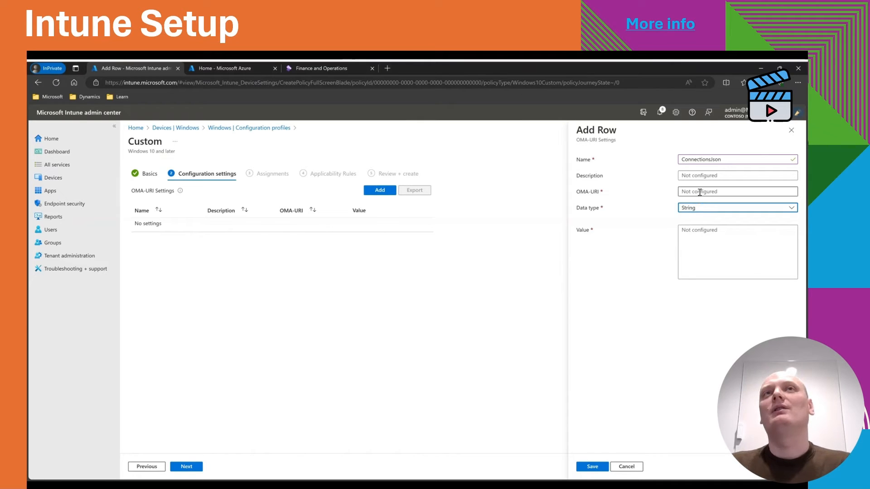
key(ctrl+v)
Paste the copied connection JSON as the row's value and save the row.
click(684, 241)
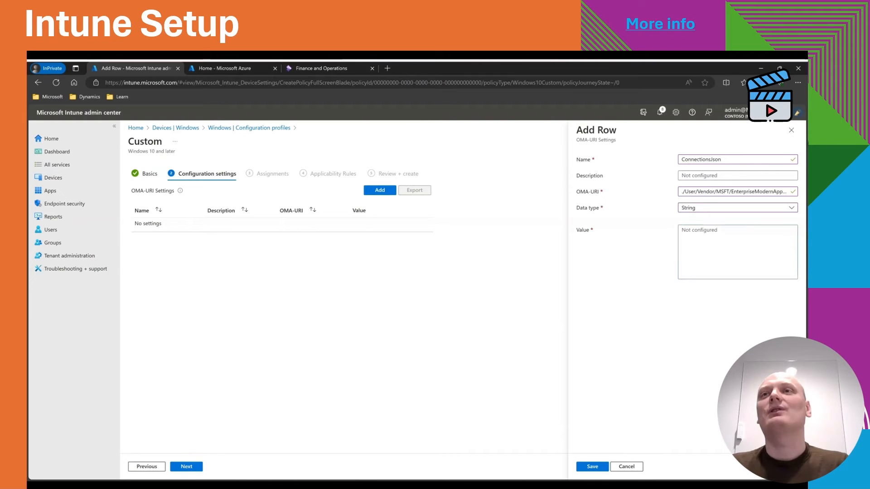
key(alt+Tab)
key(alt+Tab)
key(ctrl+v)
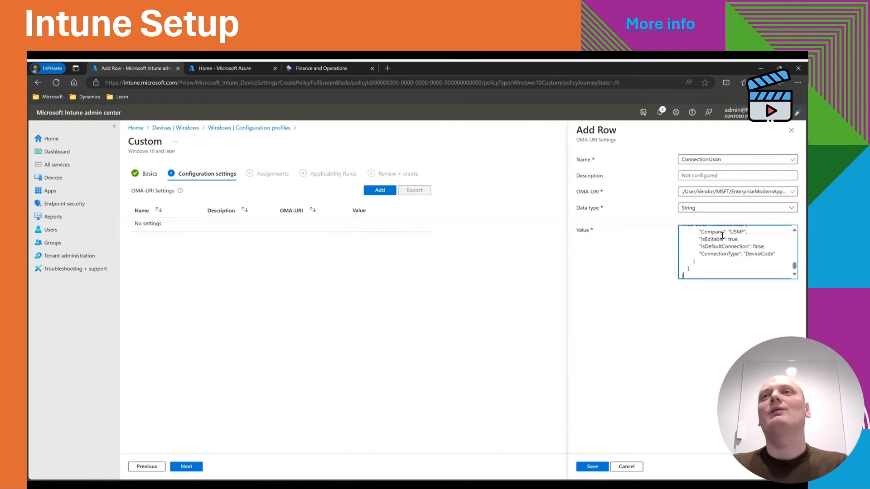
click(591, 466)
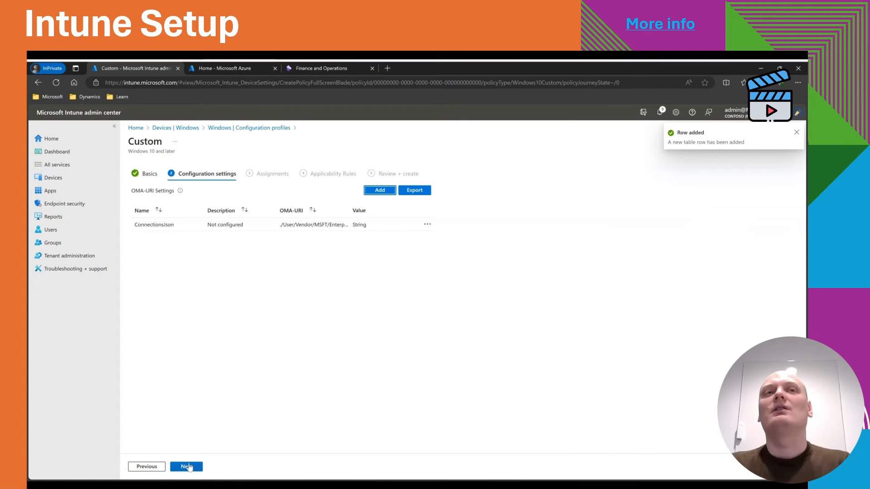
Assign the profile to all users and all devices, create it, and refresh the profiles list.
click(186, 466)
click(200, 202)
click(238, 204)
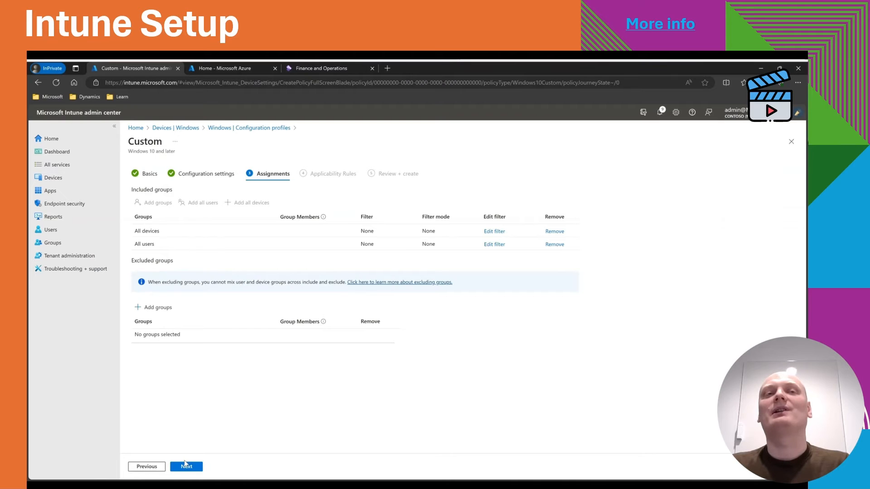
click(185, 467)
click(186, 467)
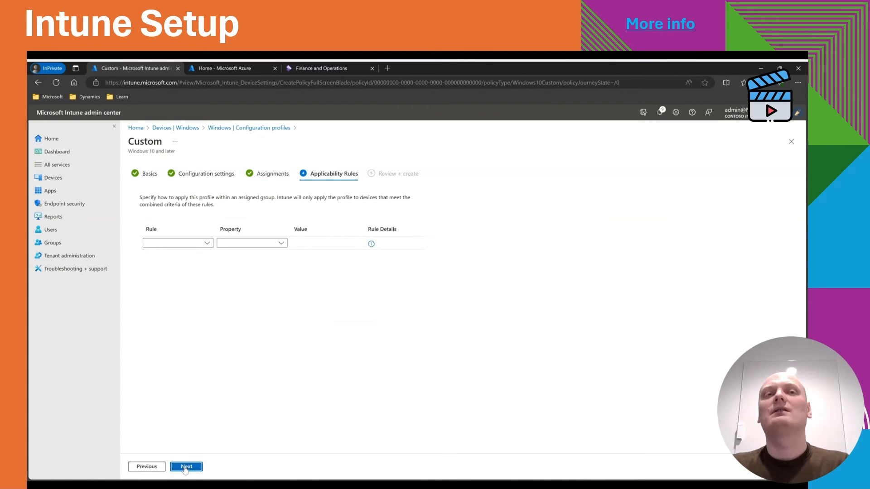
click(185, 467)
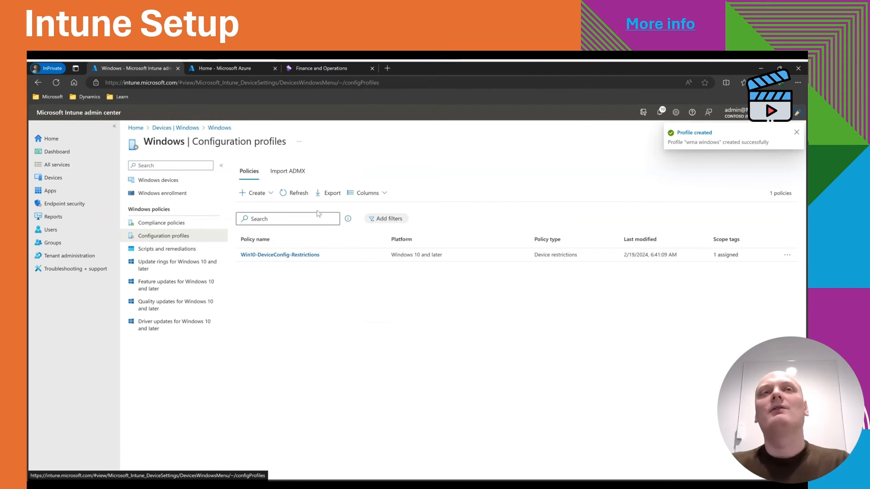
click(293, 195)
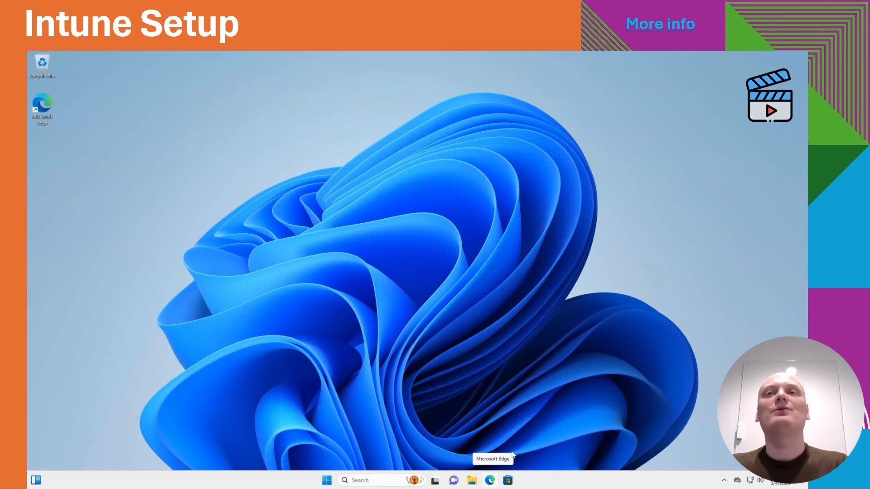
Open the Microsoft Store on the Windows device and search for company portal.
click(508, 480)
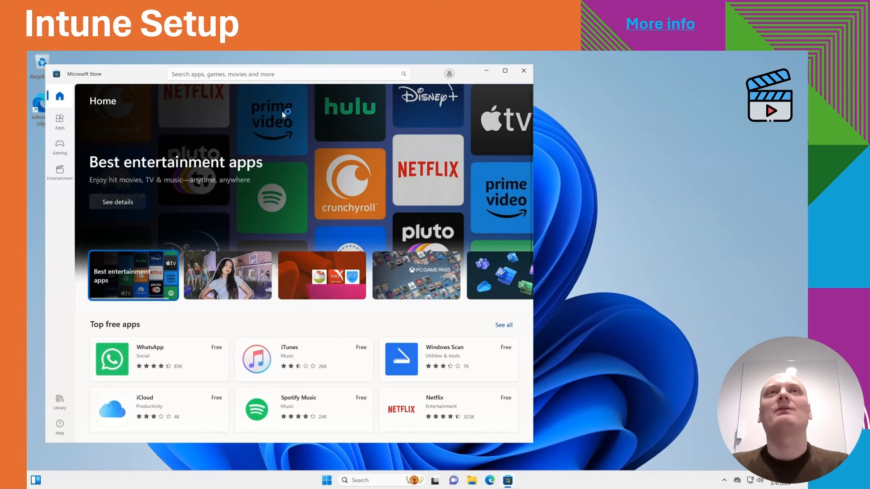
click(302, 74)
text(co)
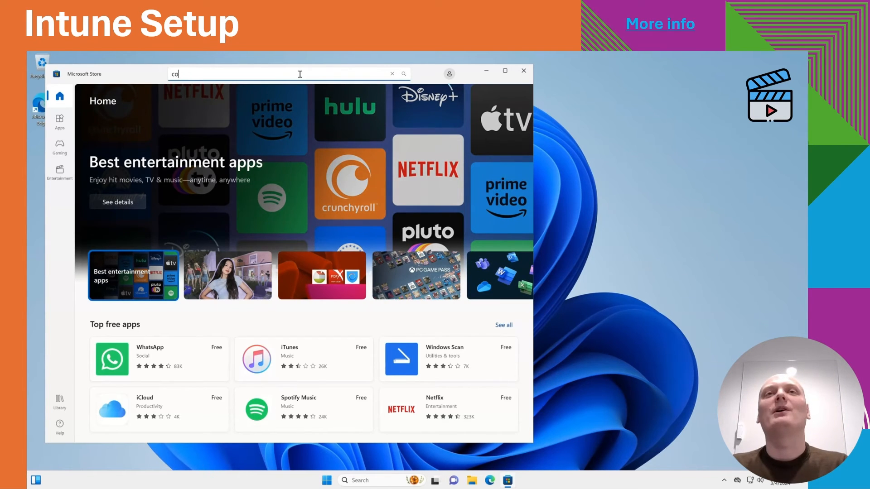
text(mpany in)
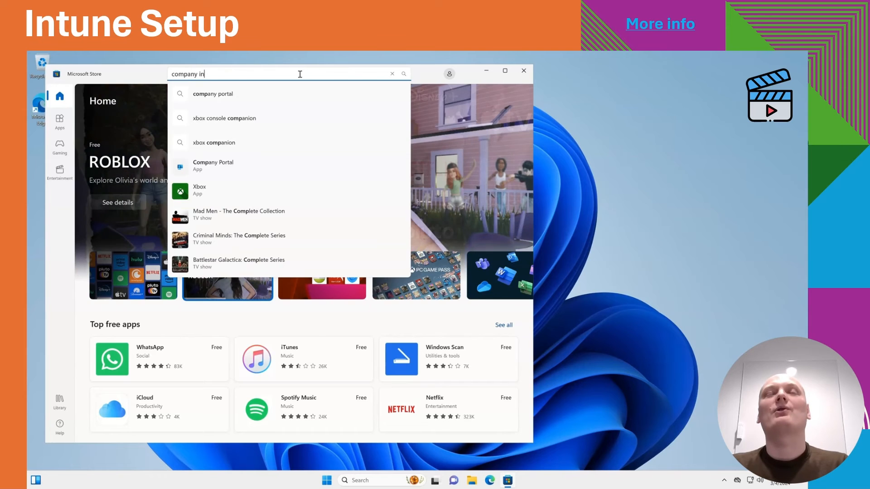
key(BackSpace)
key(BackSpace)
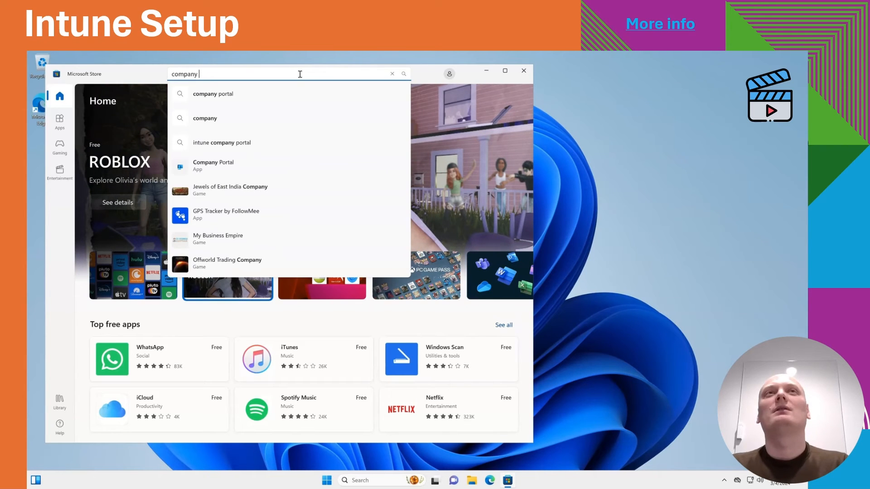
click(250, 98)
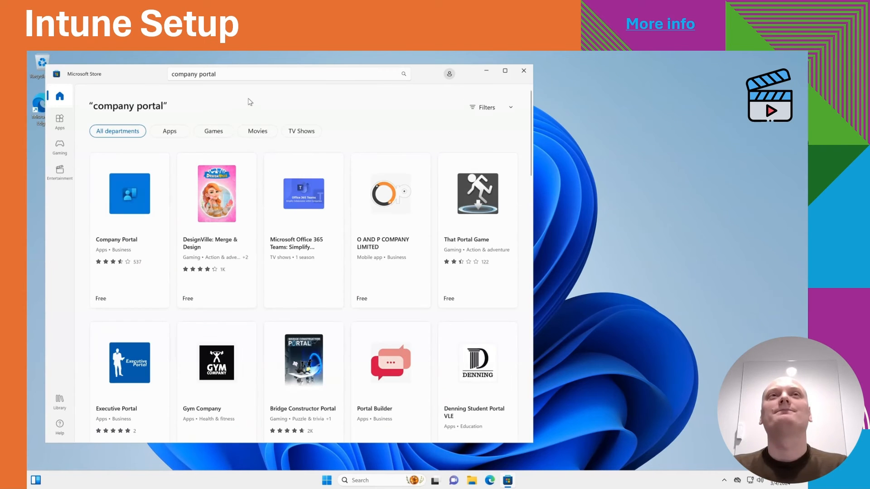
Install the Company Portal app from the store and open it.
click(140, 188)
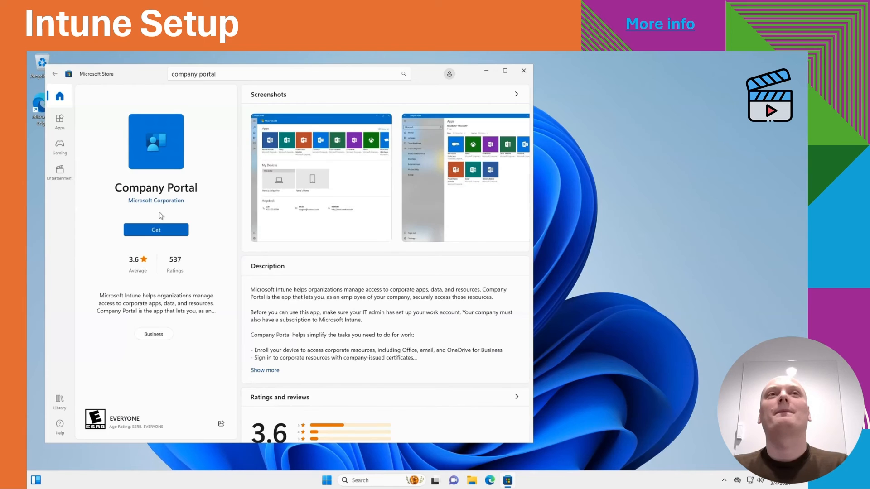
click(155, 228)
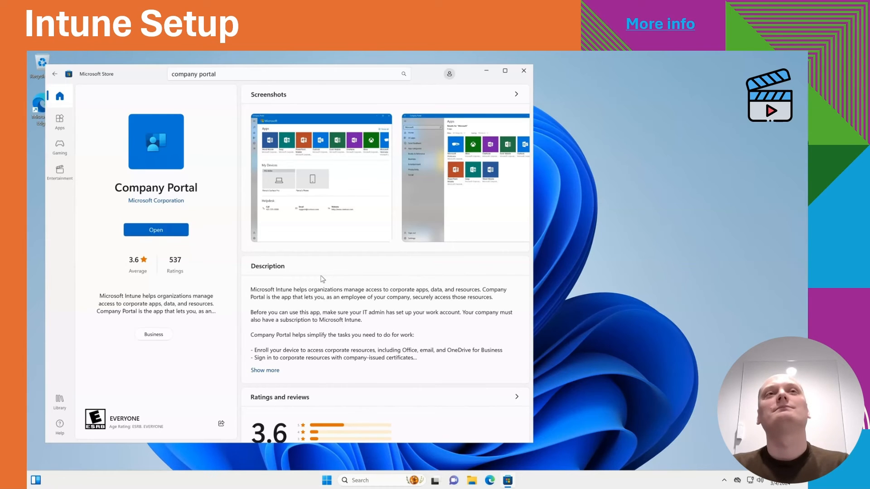
click(156, 232)
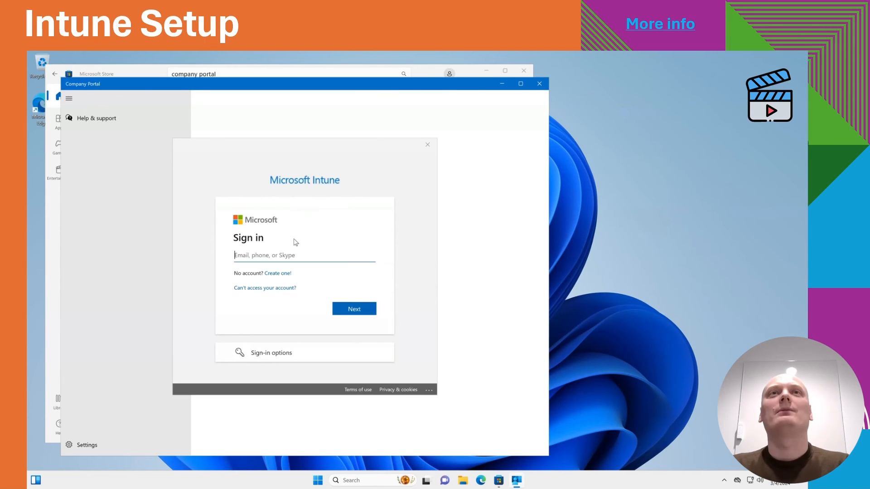
Sign in to Company Portal with the user's work e-mail and account password, staying signed in to all apps.
key(ctrl+v)
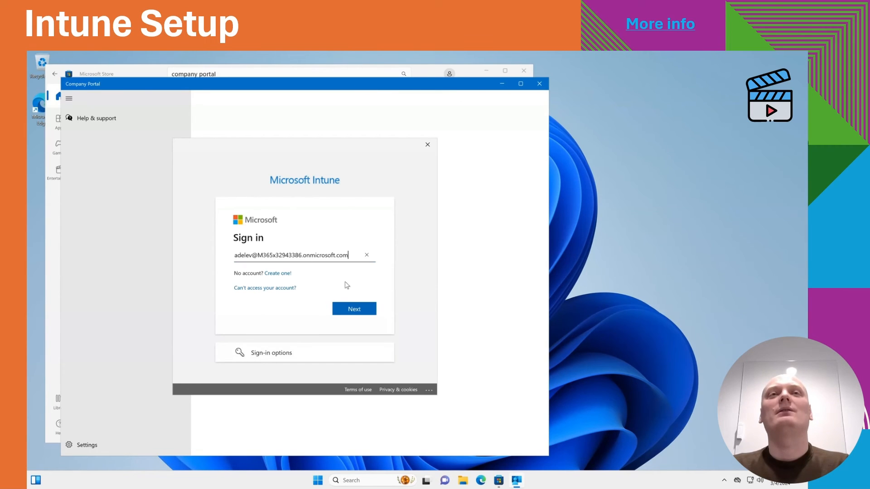
click(358, 310)
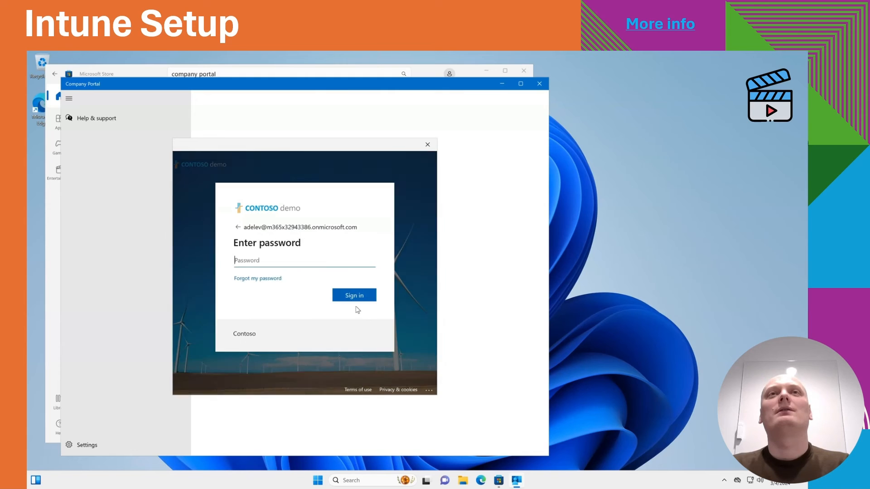
mouse_move(683, 54)
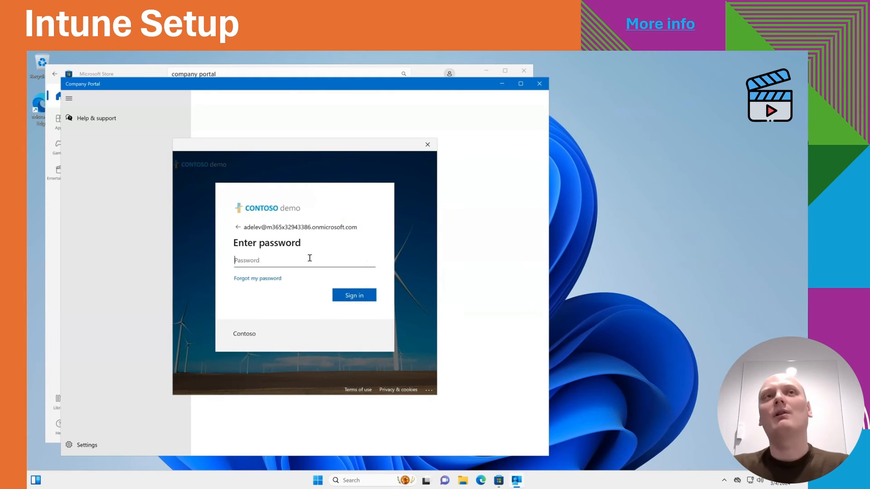
key(ctrl+v)
click(349, 296)
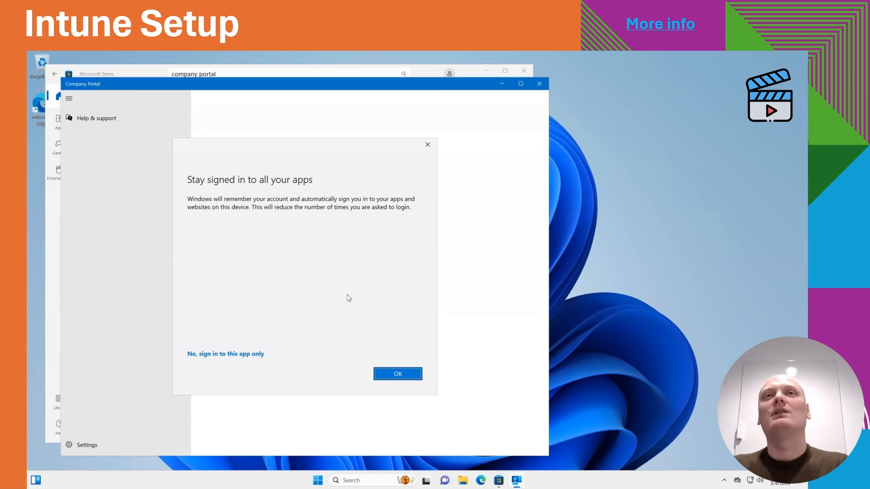
click(393, 374)
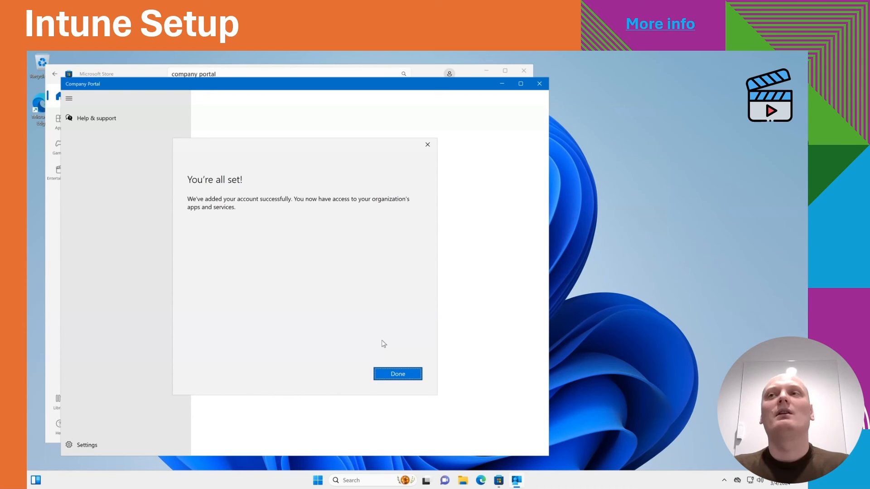
click(397, 374)
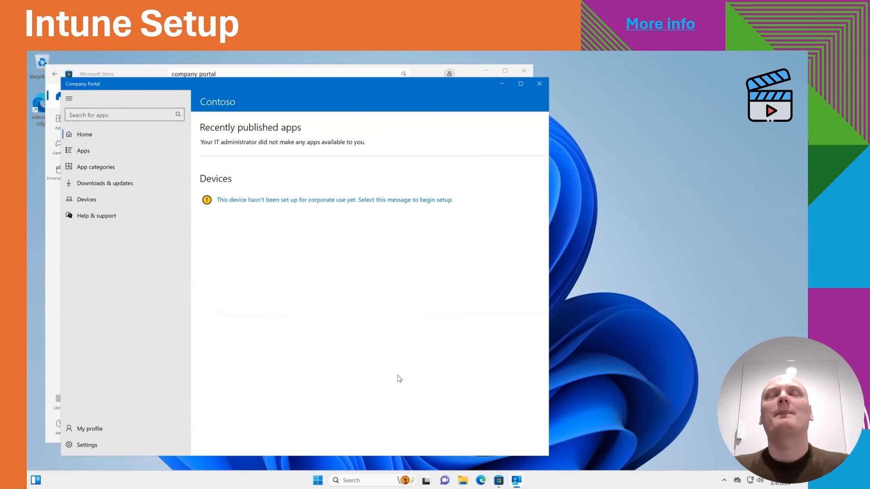
Begin setting up this device for corporate use and connect it to work with the user's work account.
click(315, 203)
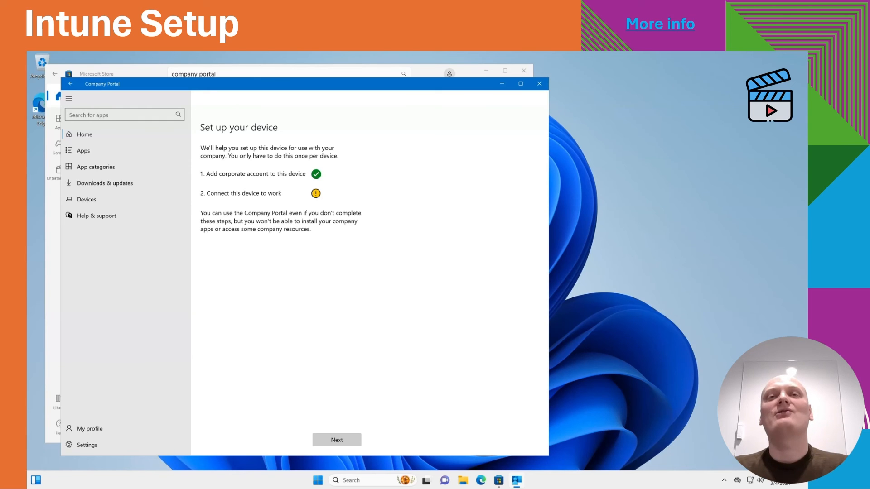
click(341, 439)
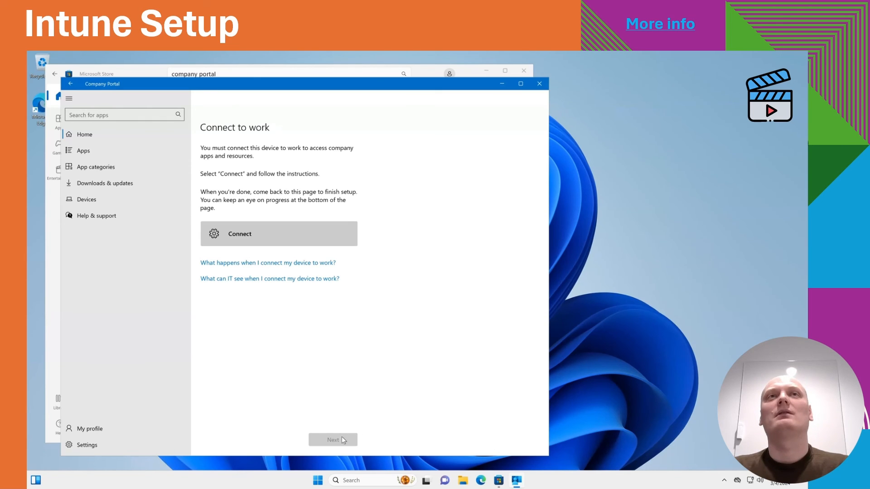
click(299, 242)
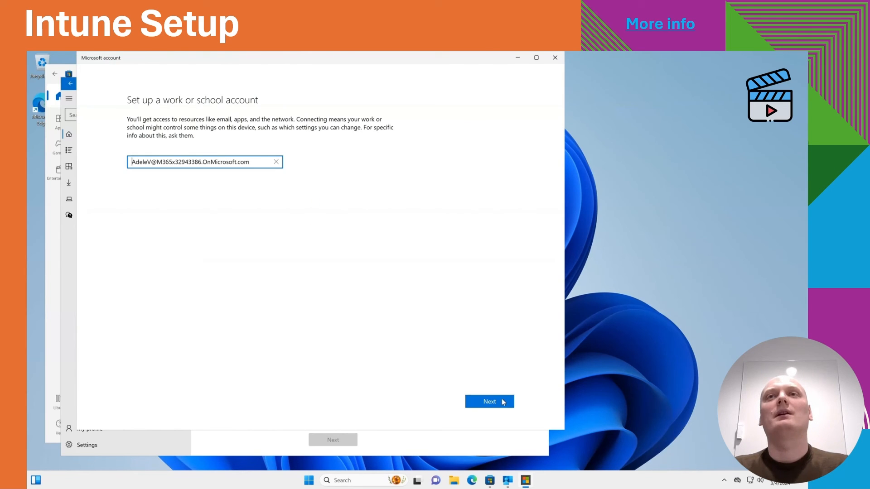
click(489, 401)
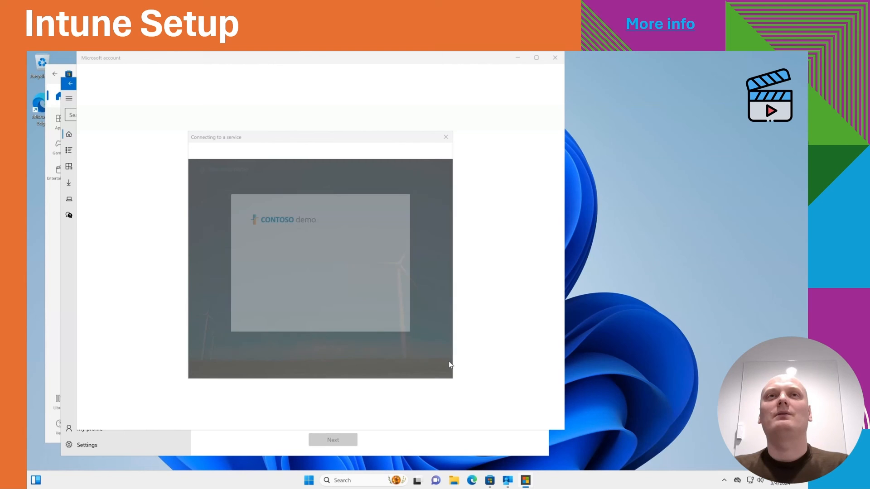
Enter the account password, sign in, choose to stay signed in, and finish the device setup wizard.
mouse_move(417, 481)
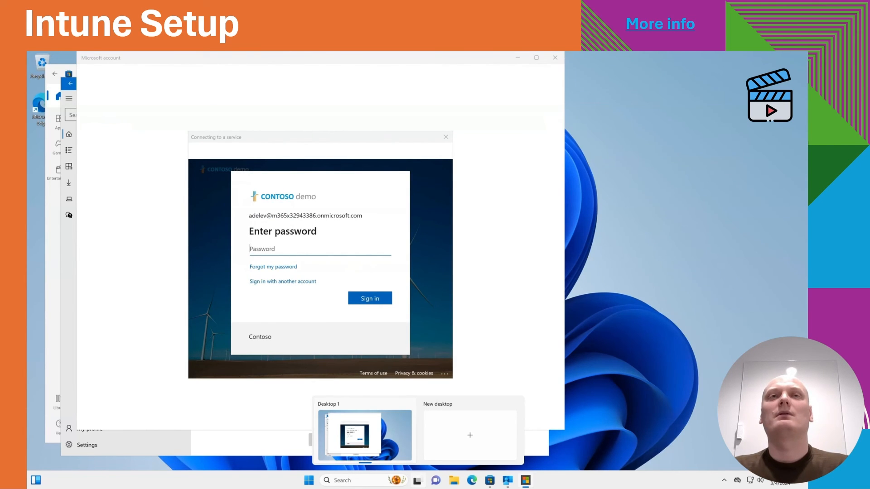
key(ctrl+v)
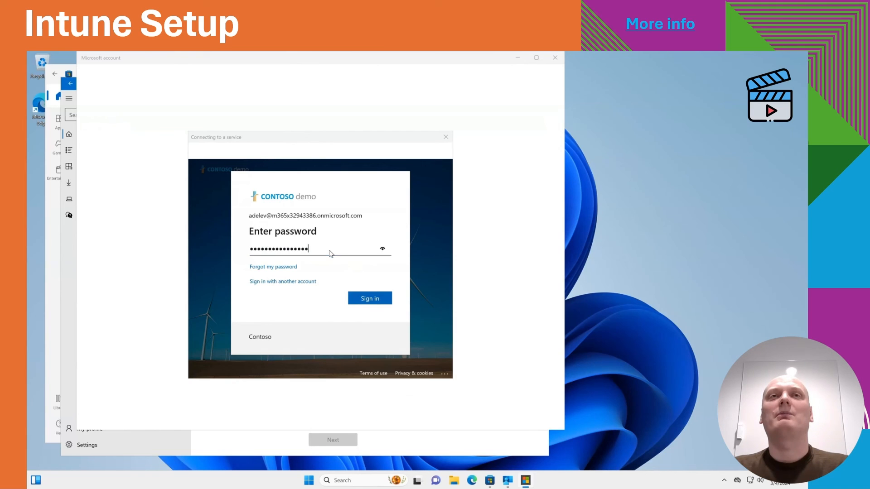
click(369, 299)
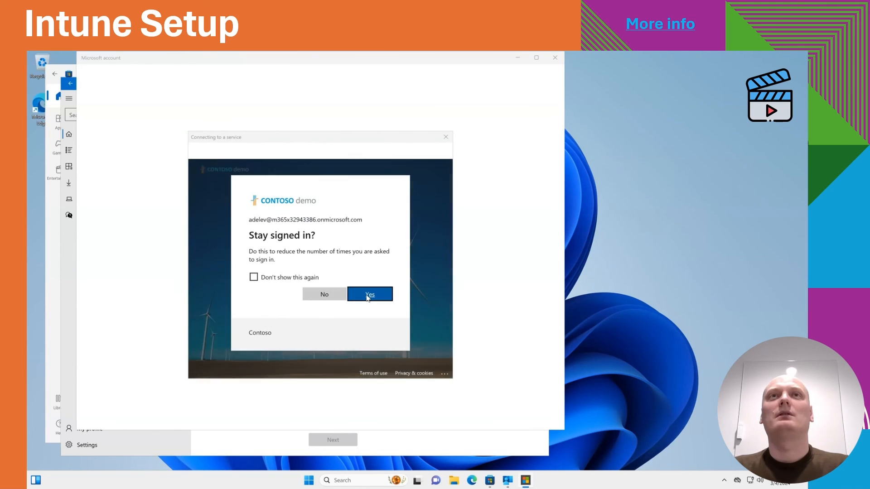
click(368, 295)
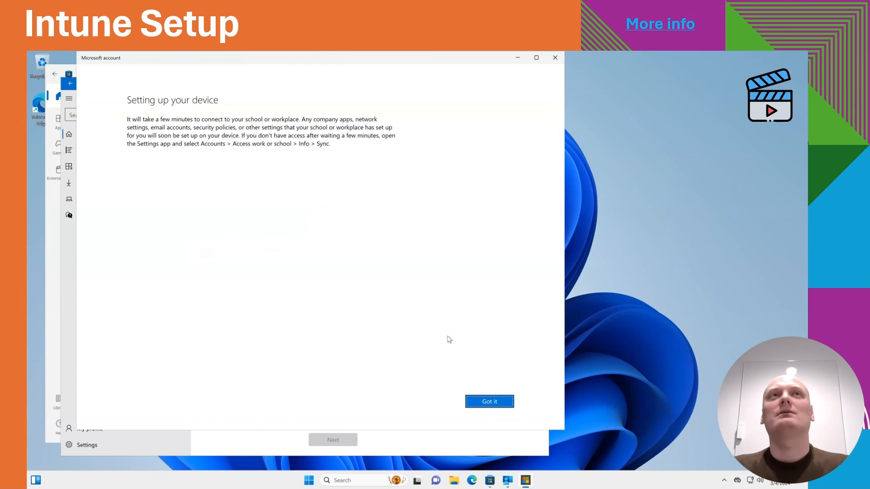
click(489, 400)
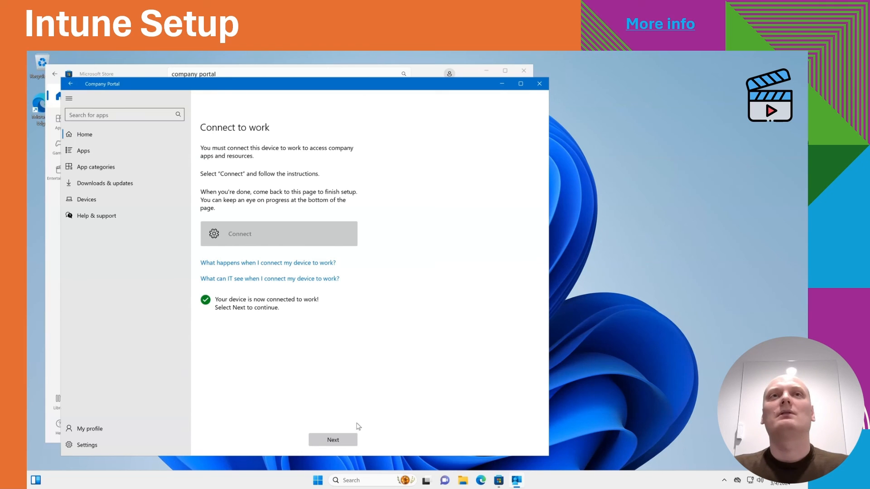
click(336, 439)
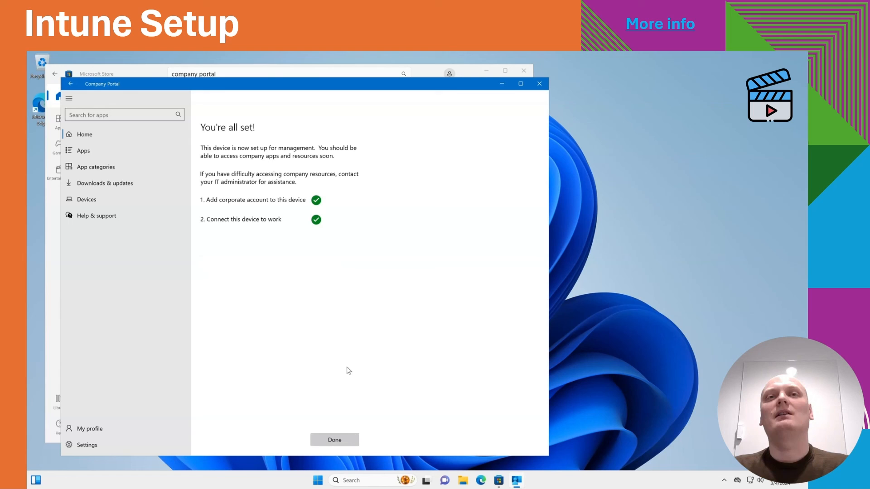
click(336, 439)
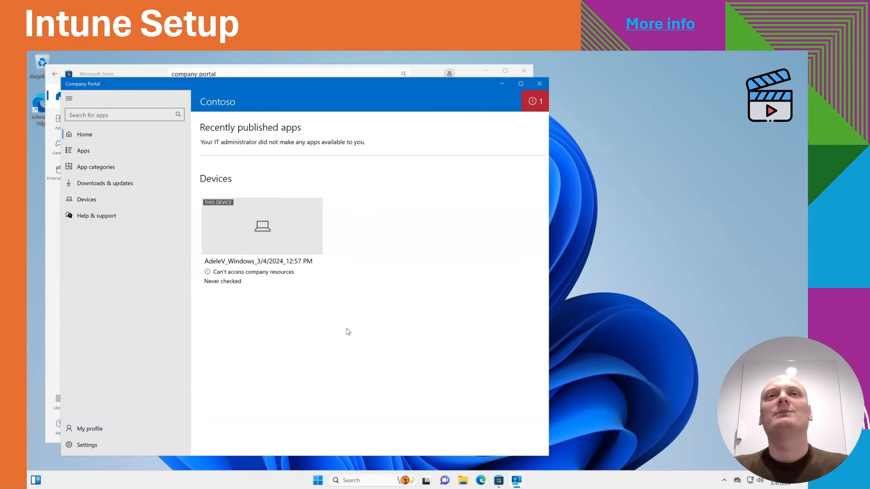
Open Company Portal settings and sync the device with the organization.
click(94, 439)
click(232, 161)
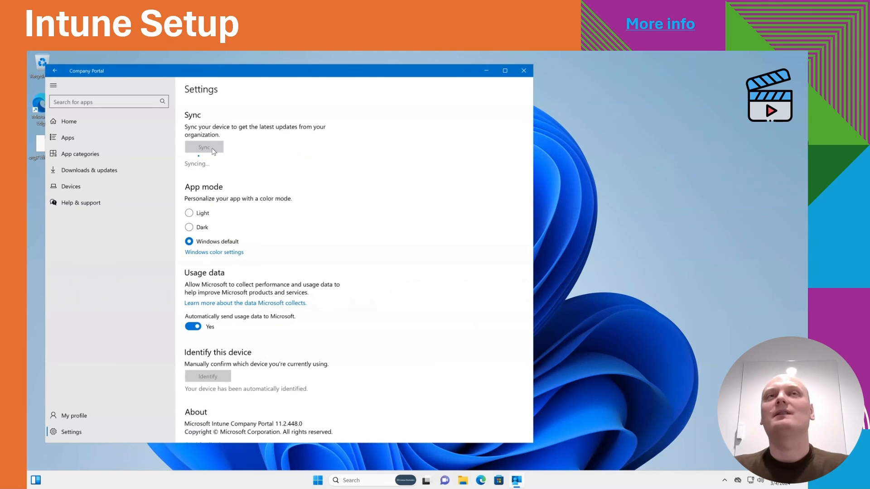
Launch the Warehouse Management app and connect using the deployed connection, choosing the signed-in account.
click(318, 482)
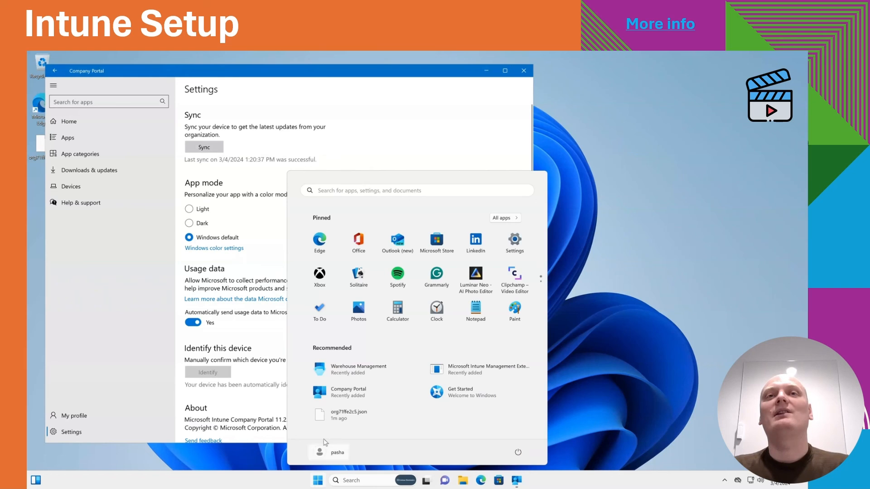
click(332, 372)
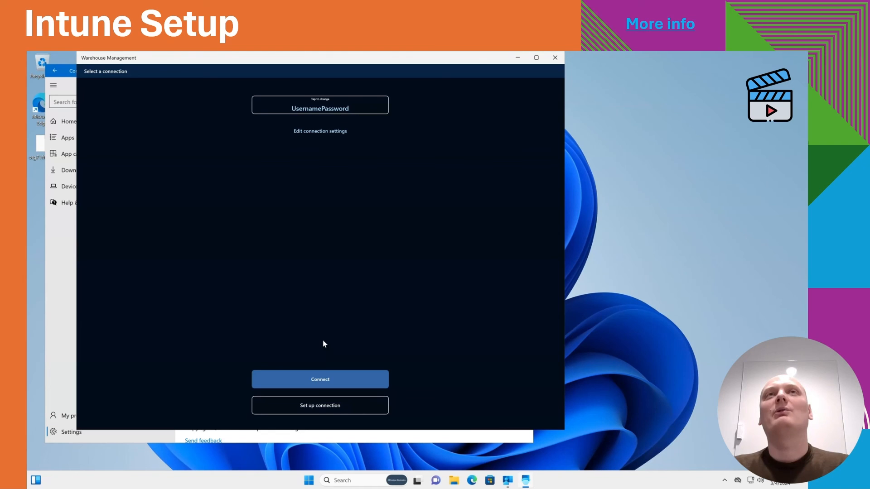
click(319, 377)
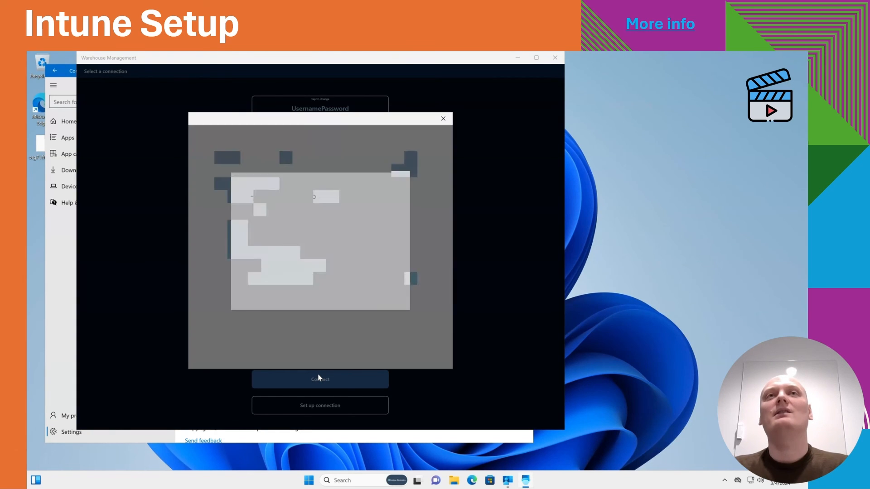
click(317, 240)
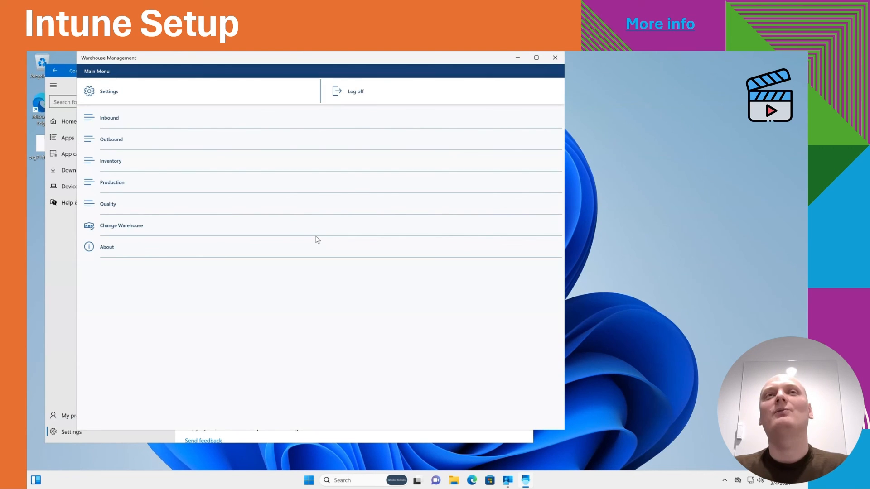
Open the Inbound menu in Warehouse Management and sign out.
click(307, 125)
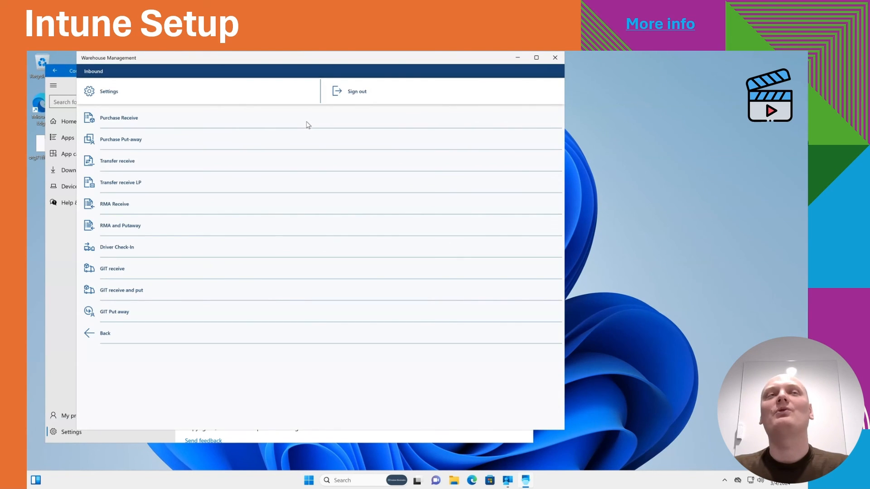
click(344, 93)
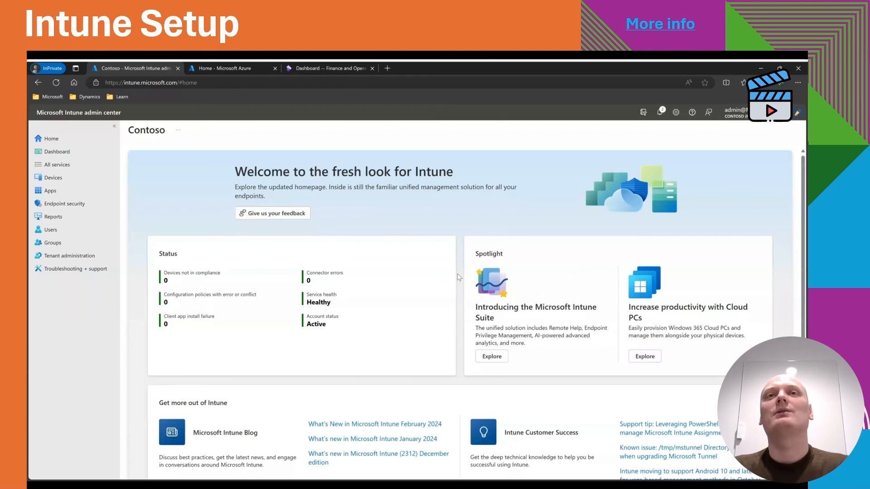